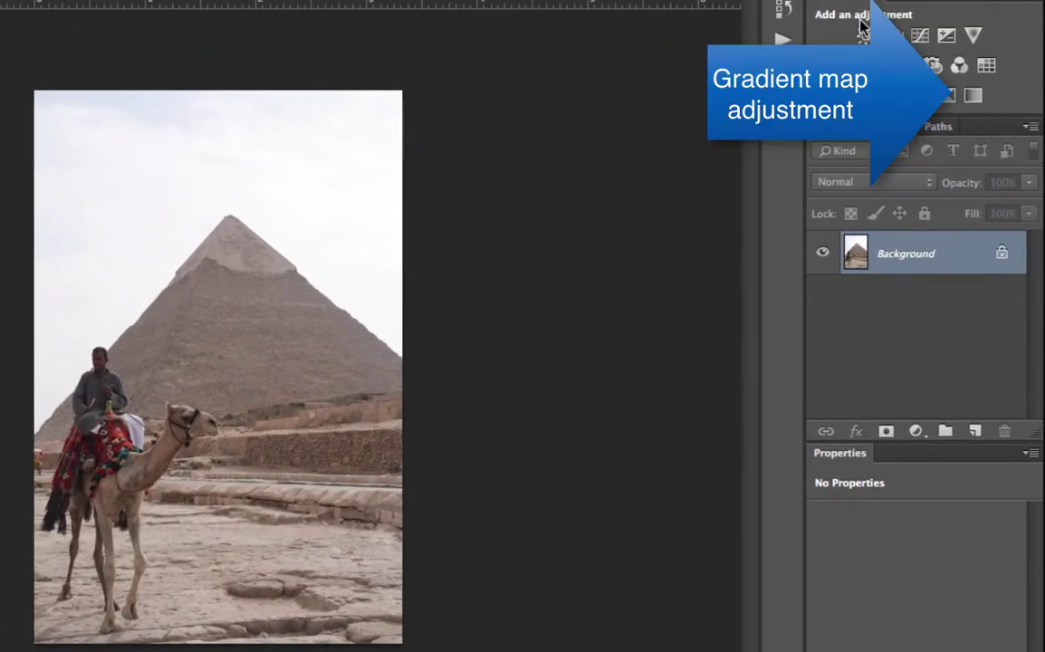
- Add a Gradient Map adjustment layer above Background on the pyramid photo
click(971, 96)
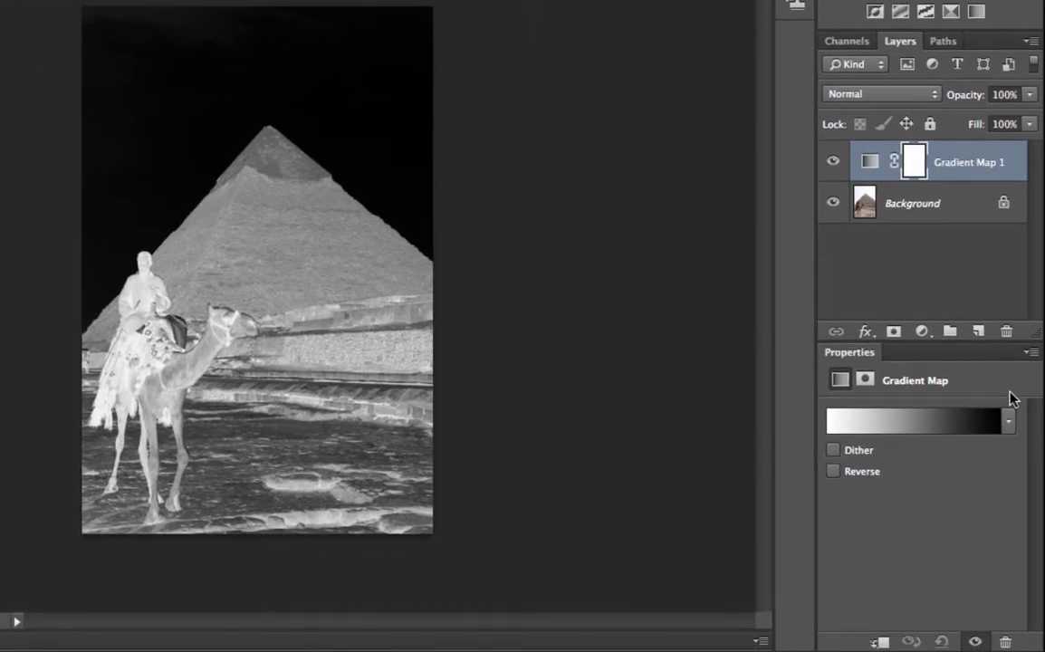
- Preview the rainbow, silver, blue-yellow and red-green presets, then settle on violet-to-orange
click(1008, 423)
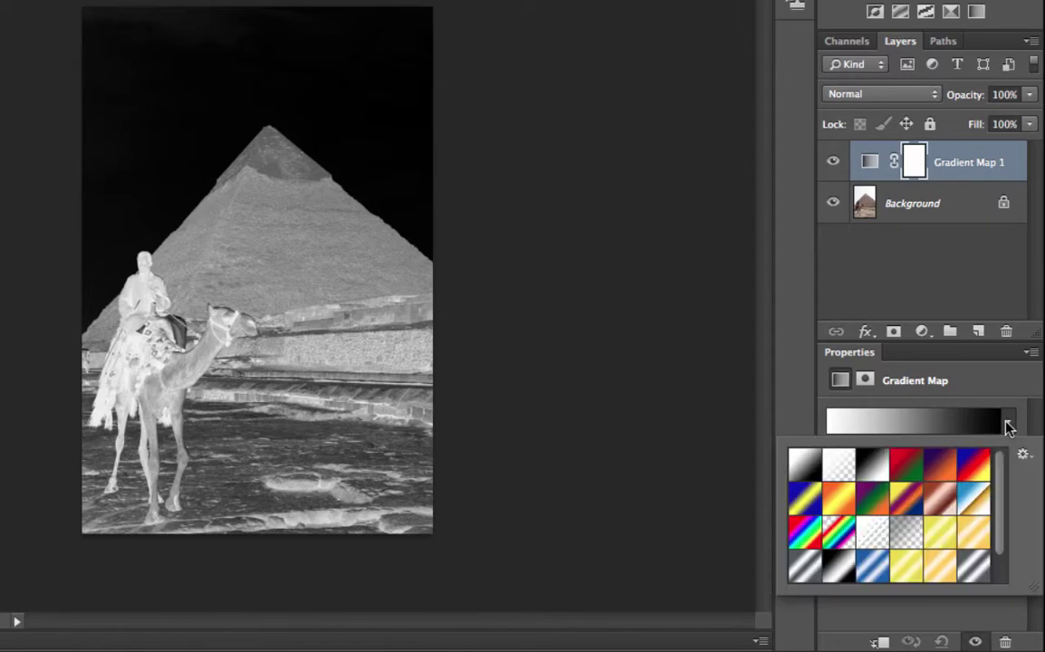
click(807, 534)
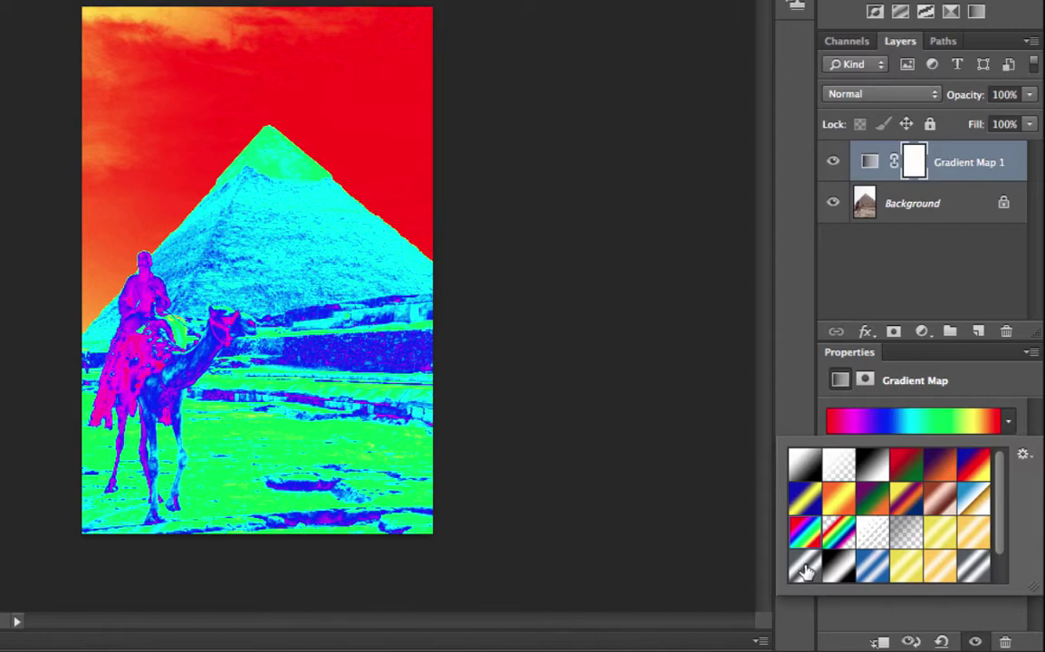
click(805, 568)
click(805, 501)
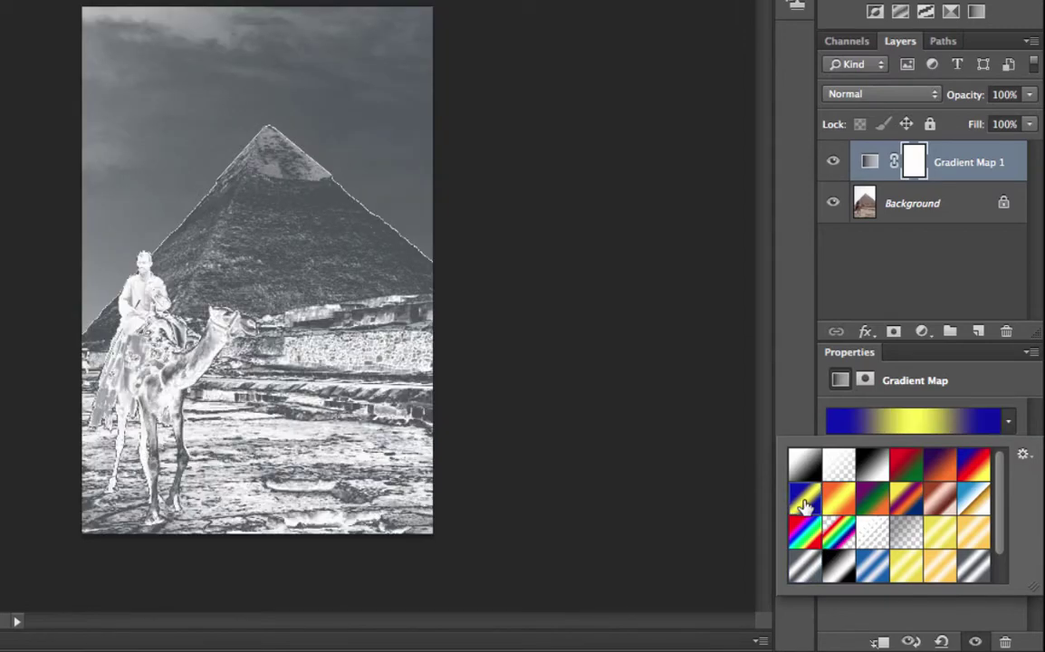
click(867, 473)
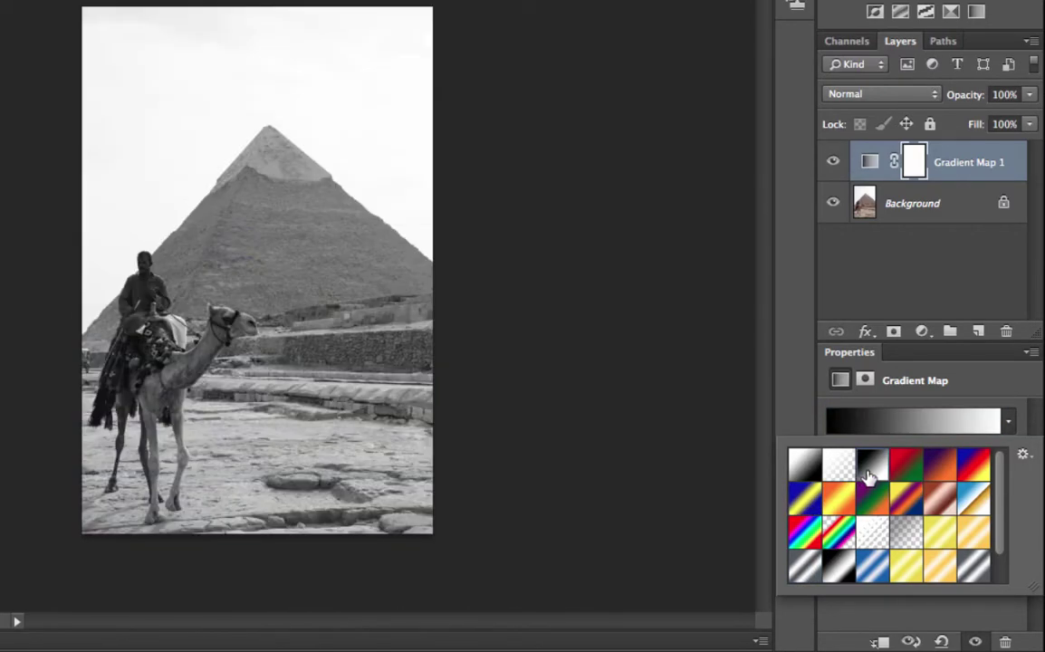
click(903, 469)
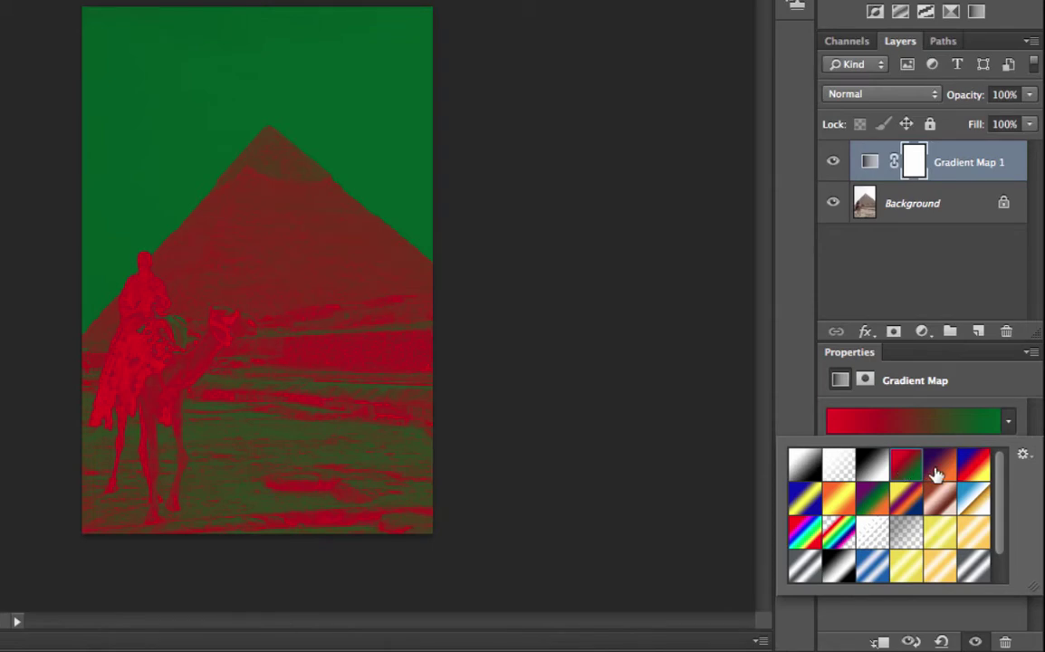
click(937, 471)
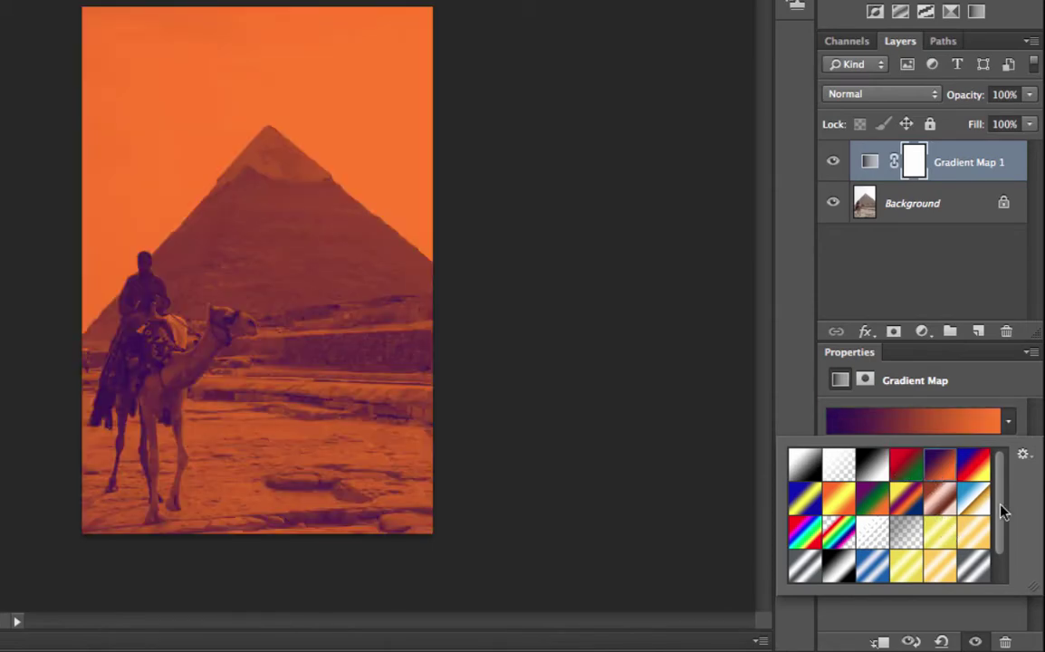
scroll(1000, 543, down, 1)
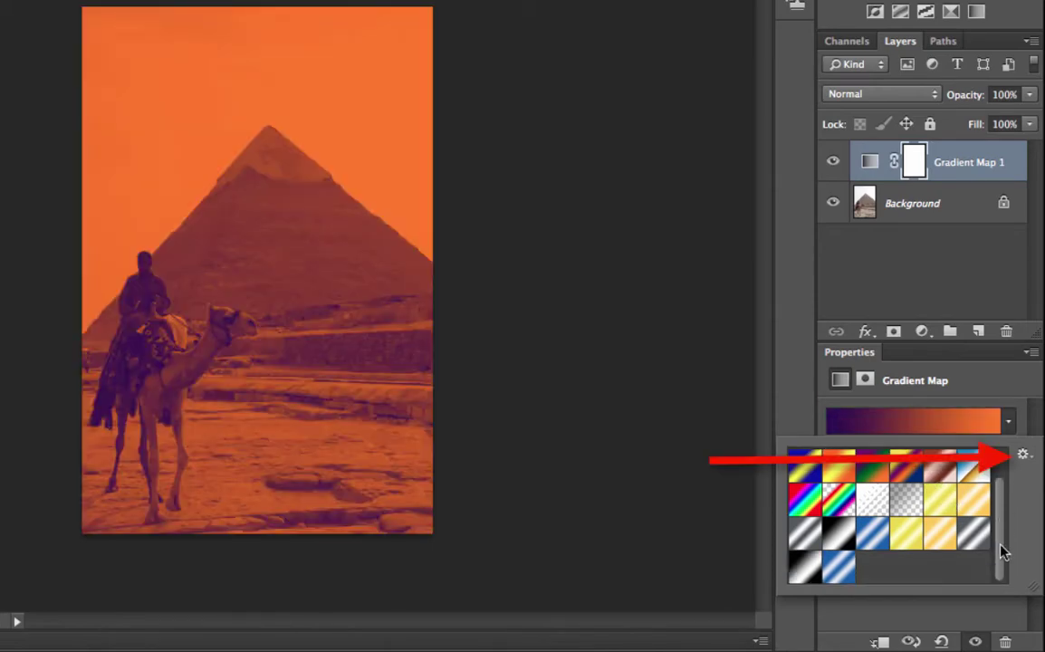
- Append the Photographic Toning gradient set to the existing presets
click(1024, 456)
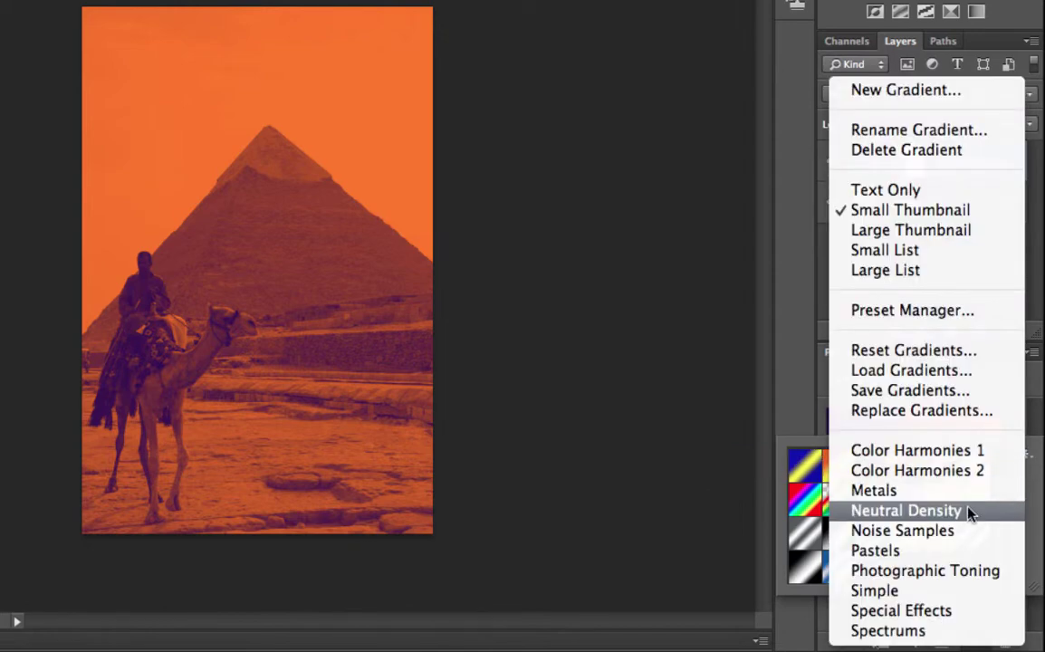
click(932, 572)
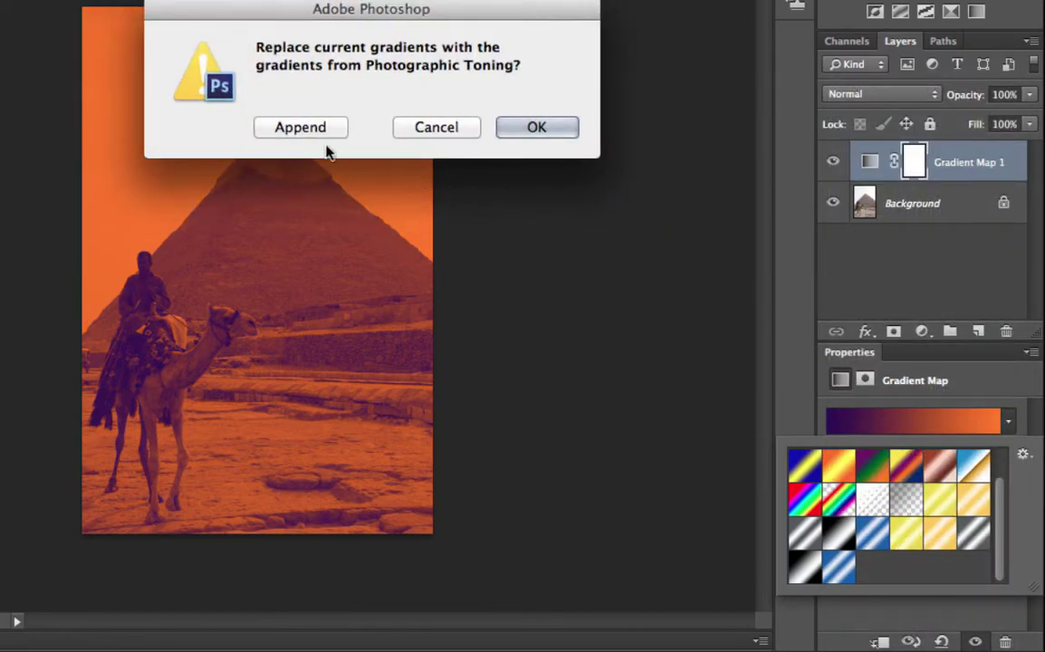
click(304, 128)
- Try several toning gradients, then return the map to plain black-to-white
scroll(860, 500, down, 10)
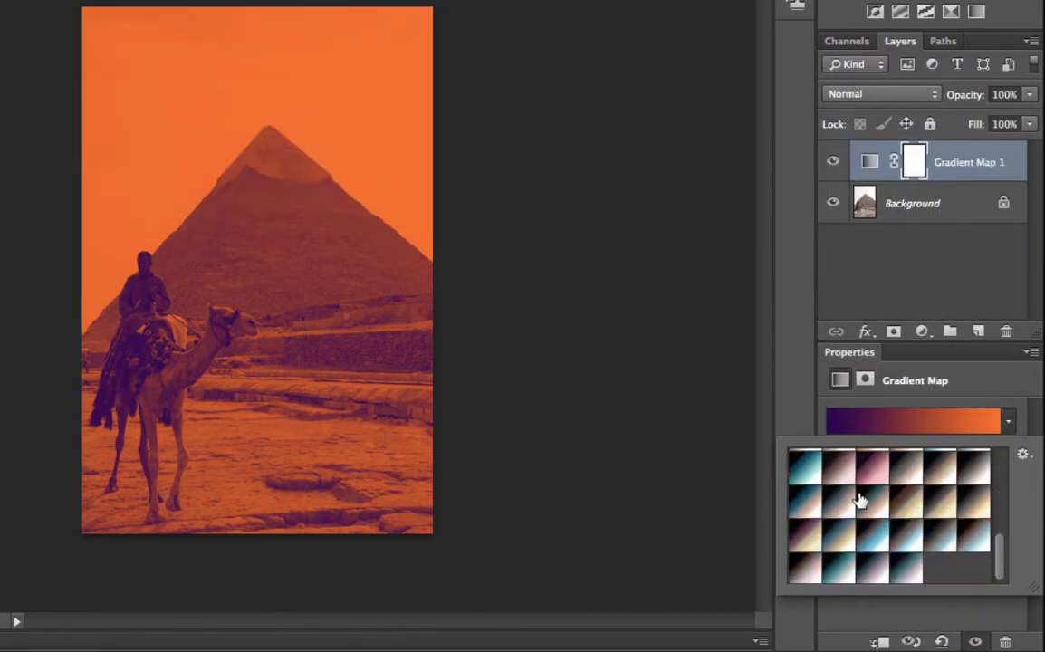
click(860, 500)
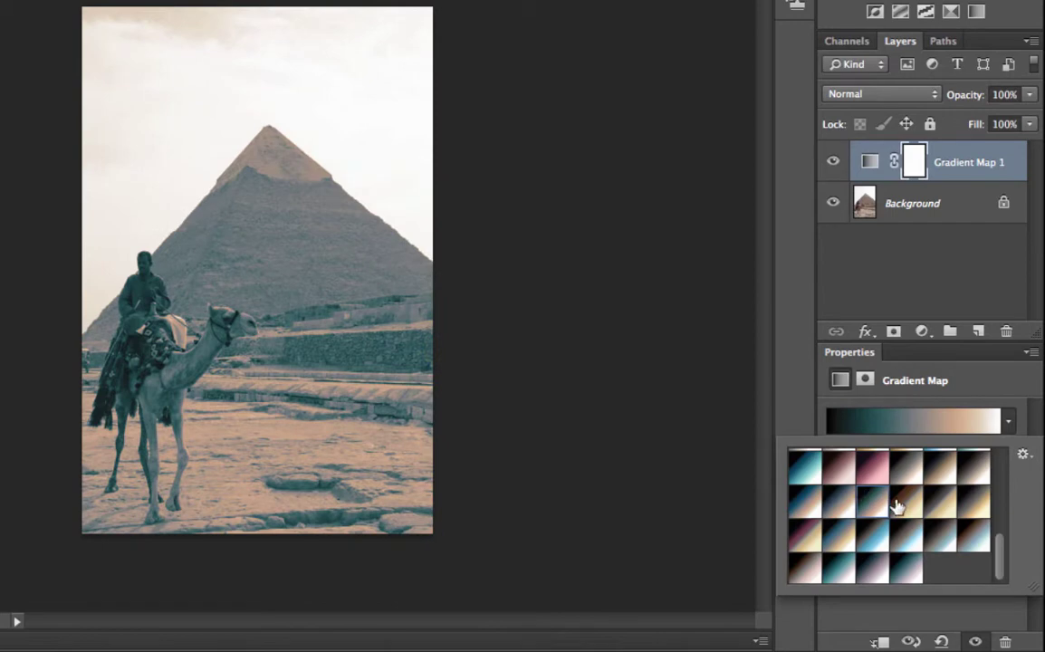
click(897, 505)
click(939, 505)
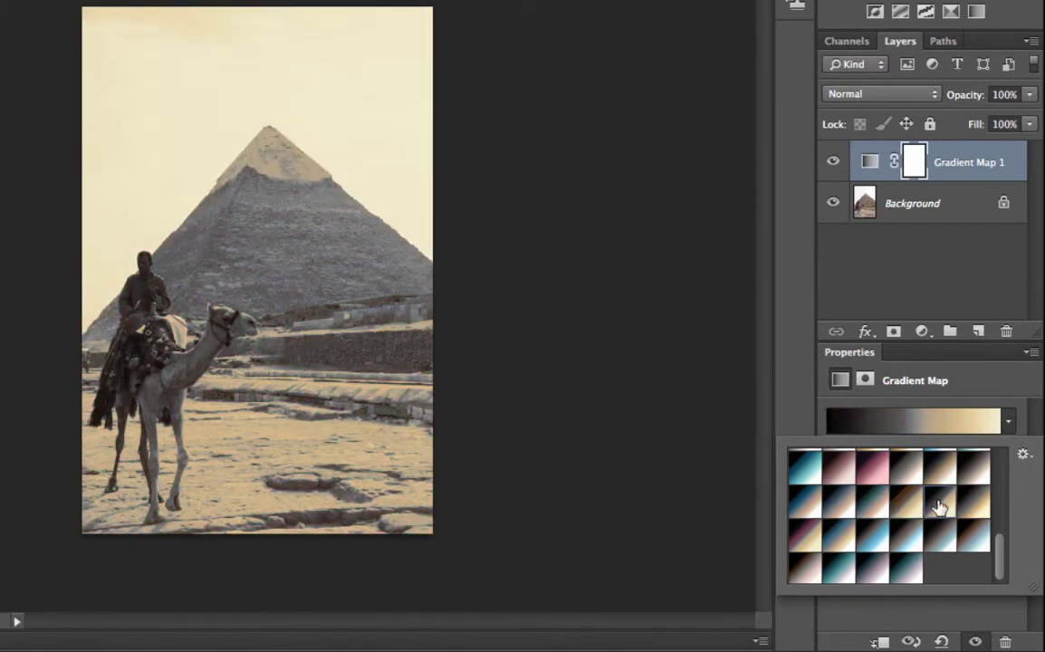
click(851, 507)
scroll(851, 507, up, 5)
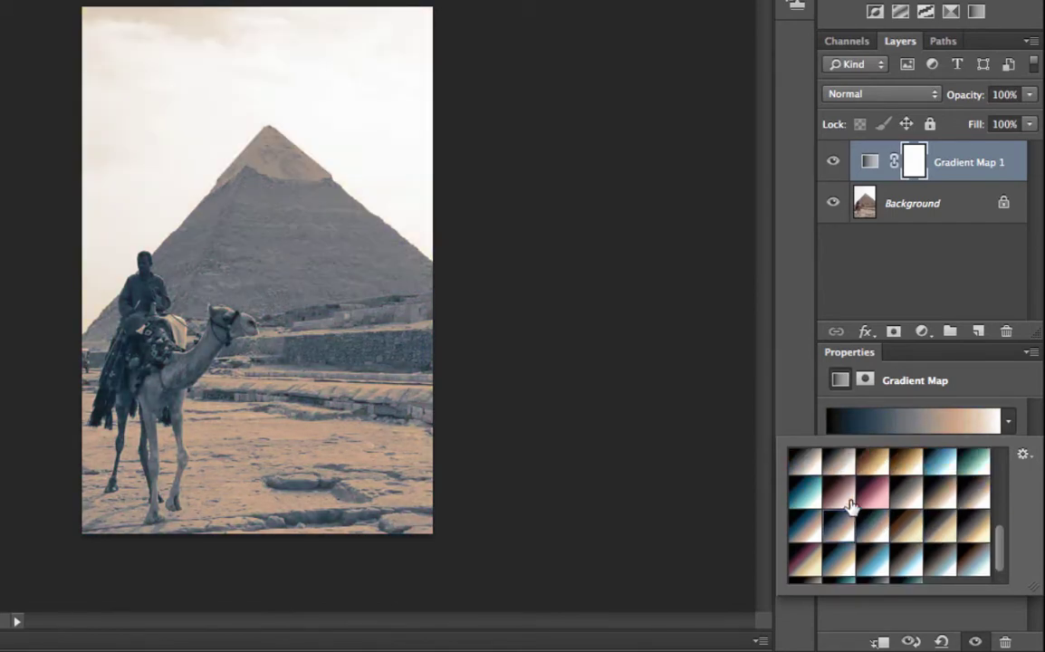
click(806, 467)
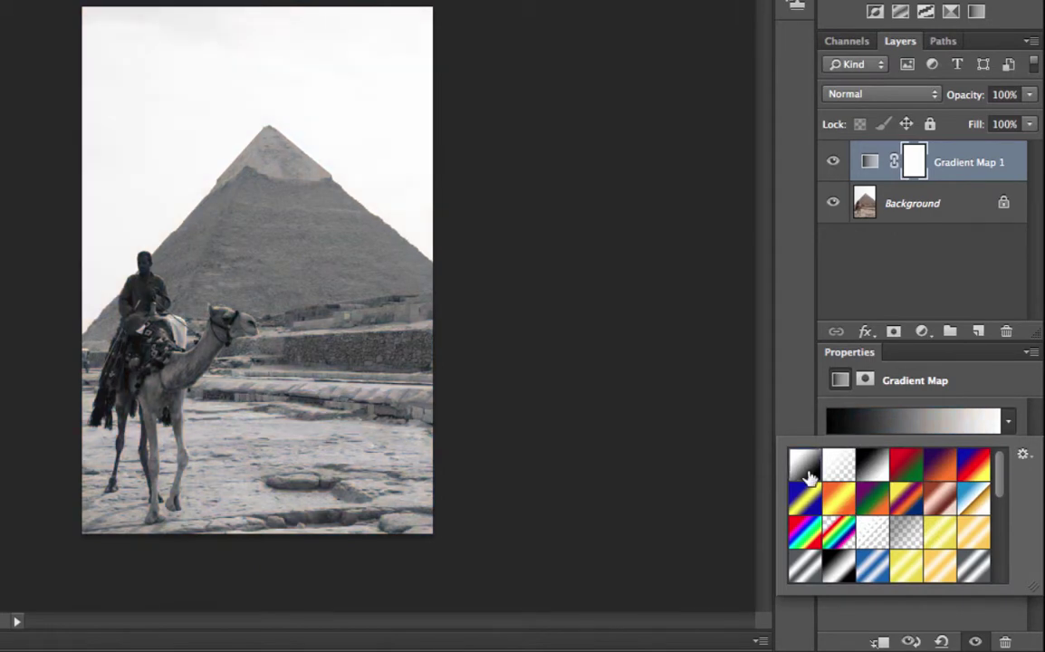
- Edit the black-to-white gradient in the Gradient Editor and add a colour stop at 90%
click(984, 378)
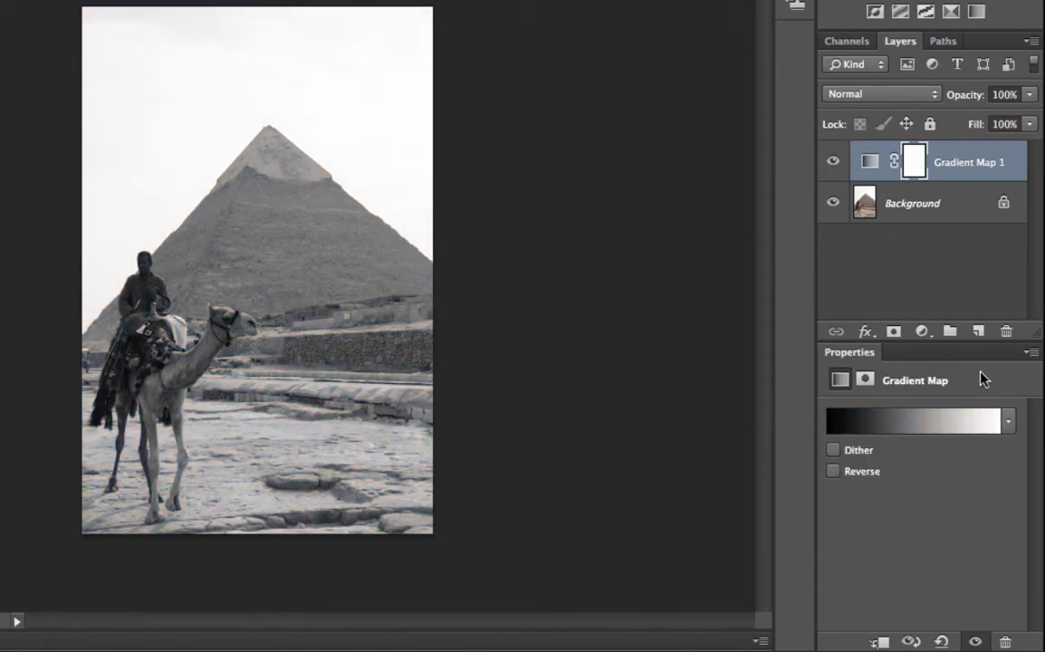
click(918, 422)
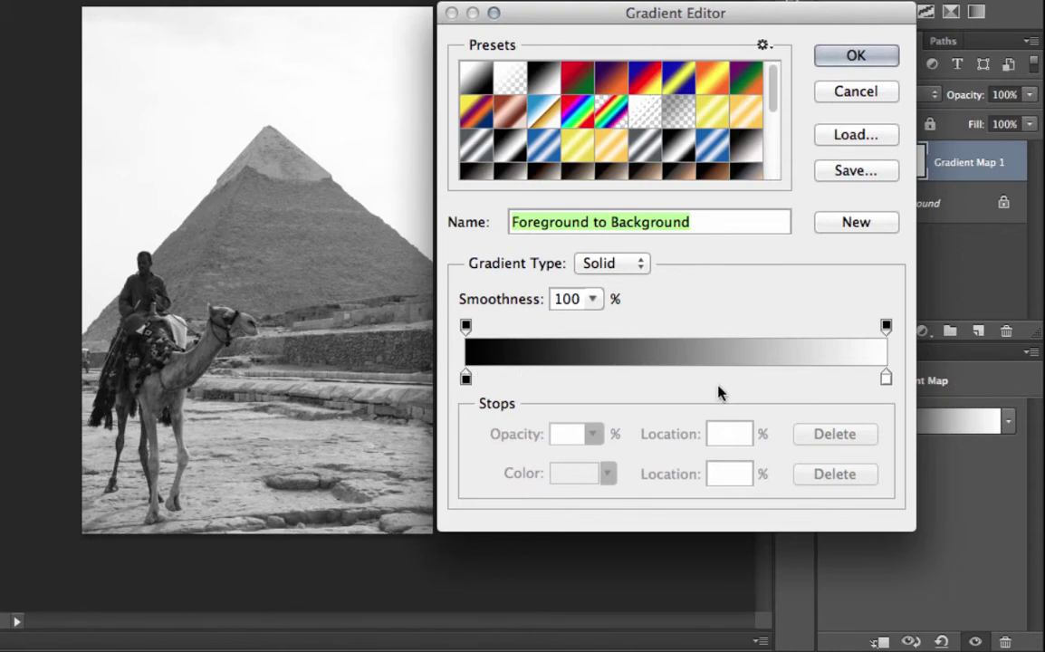
click(845, 376)
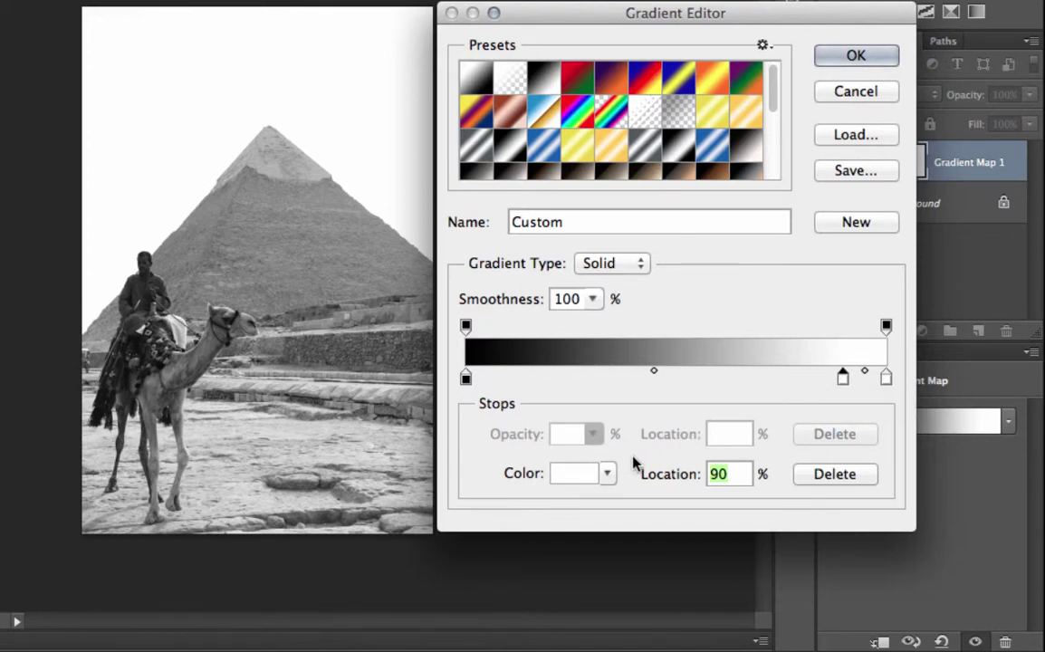
- Colour the 90% gradient stop pale blue d2dcfa
click(575, 478)
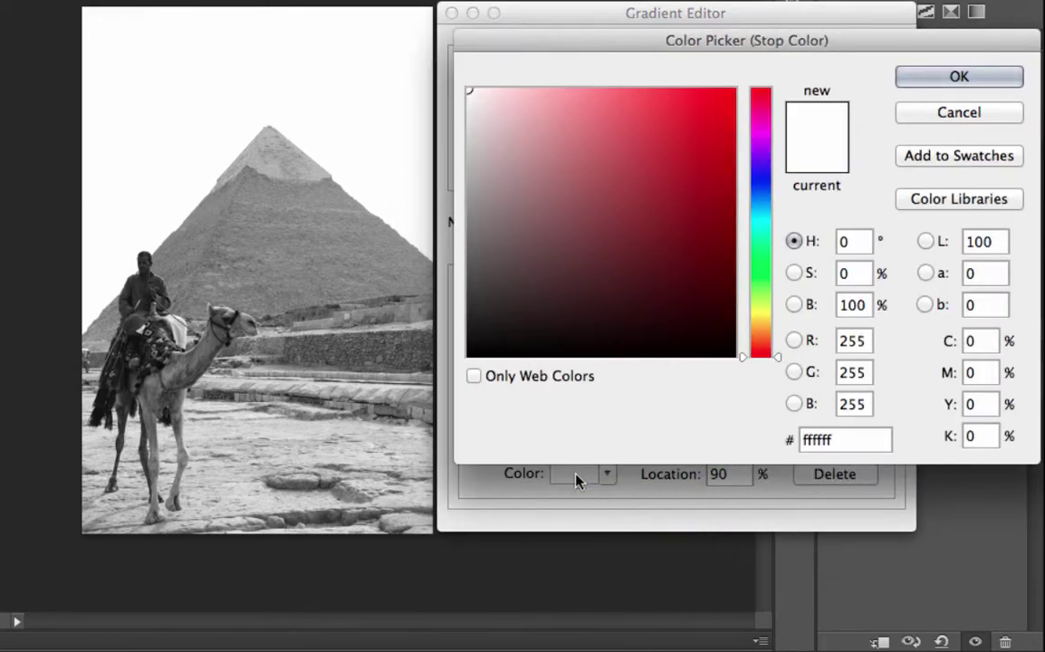
click(758, 190)
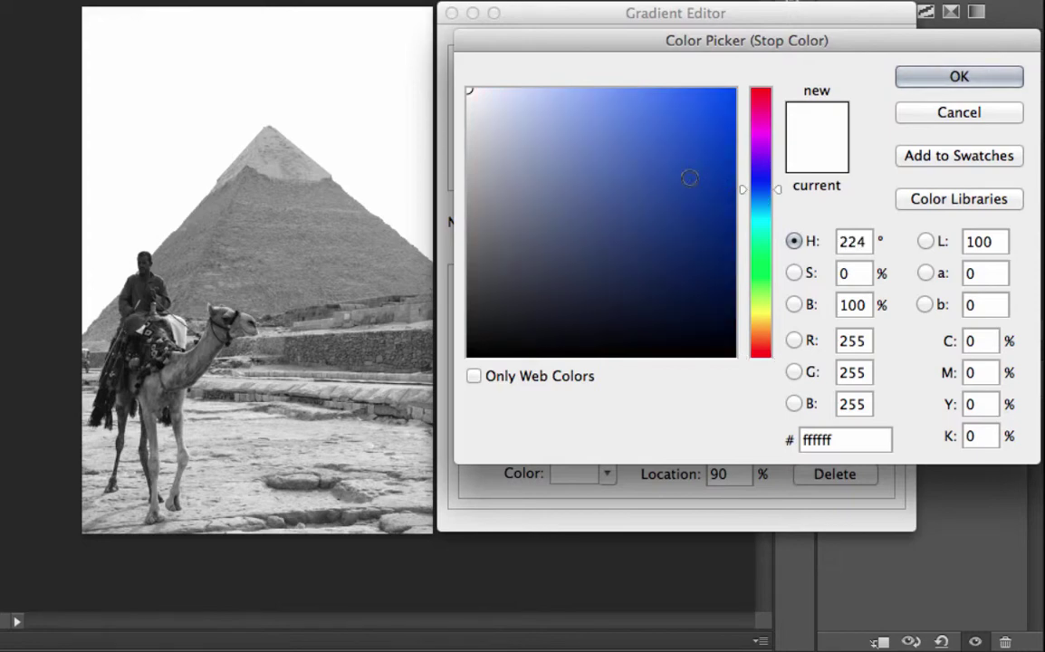
click(511, 94)
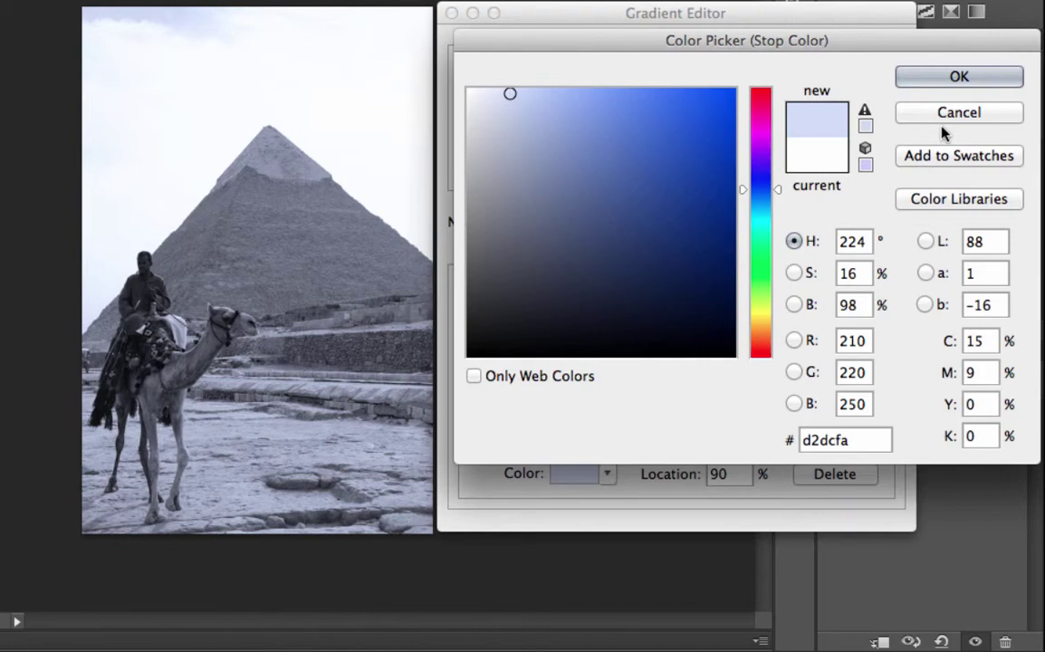
click(958, 79)
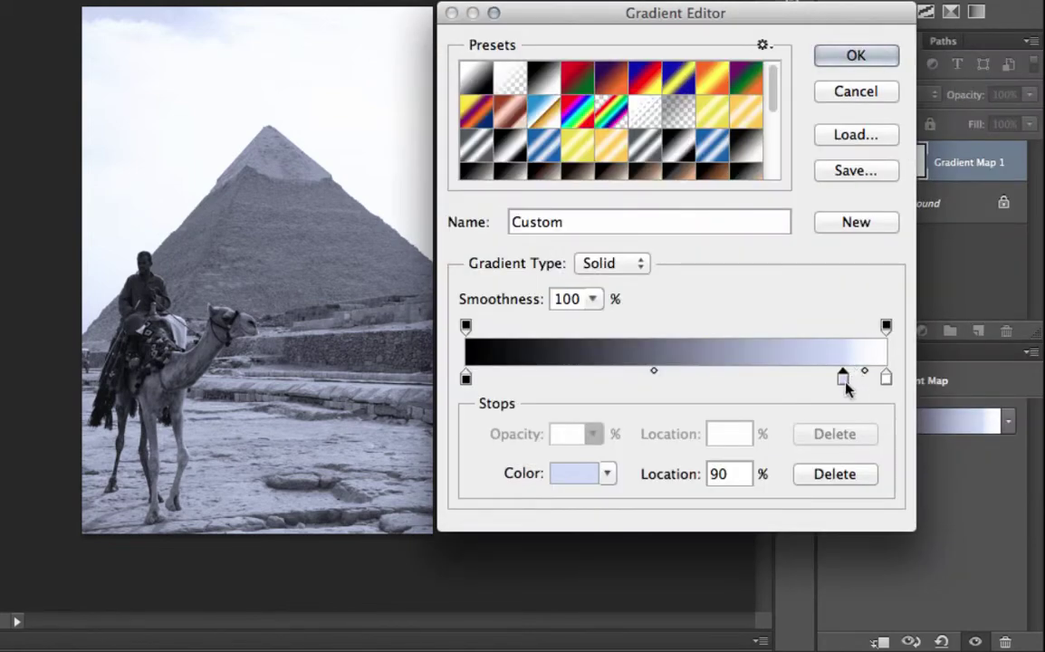
- Settle the pale-blue stop at about 92% and add another stop near 81%
drag(844, 380, 803, 380)
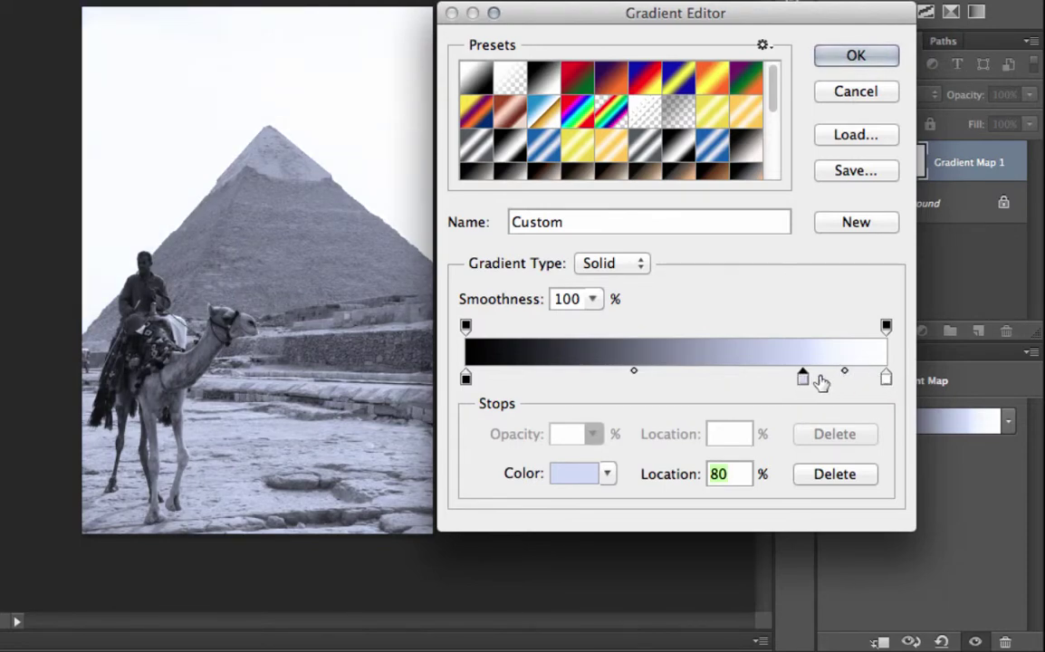
click(843, 372)
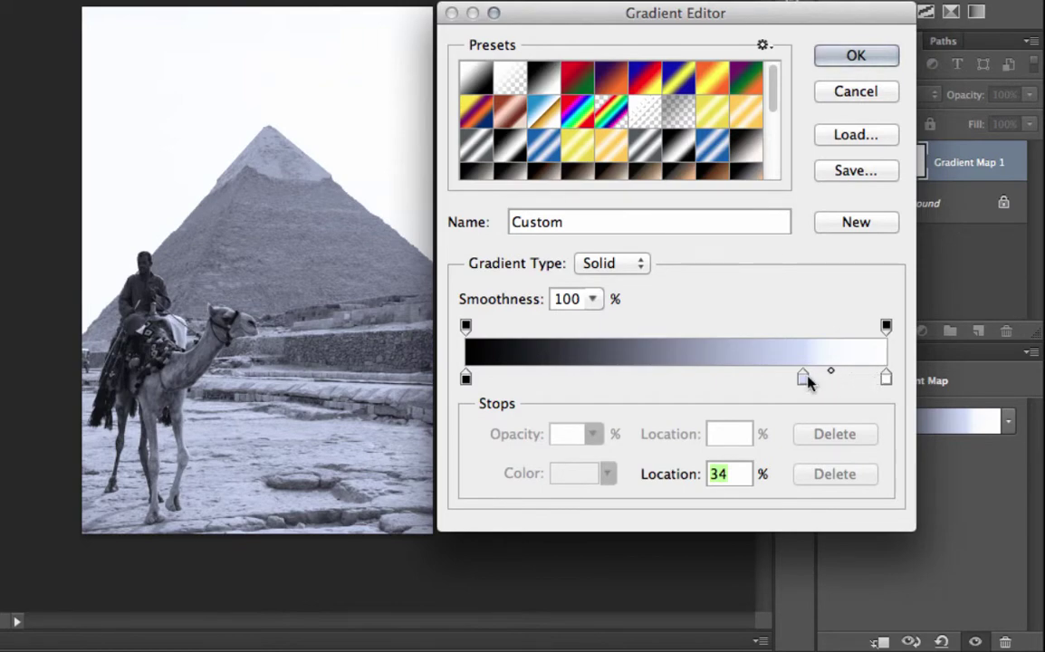
drag(803, 382, 849, 381)
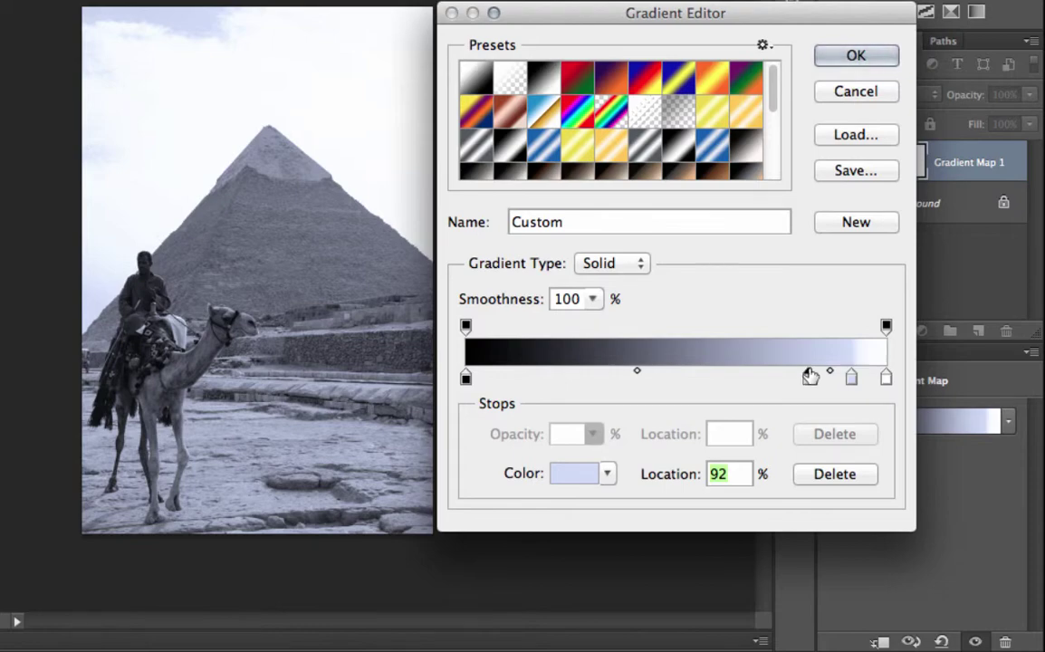
click(809, 377)
- Colour the 81% stop pale peach f7e0b8
click(574, 476)
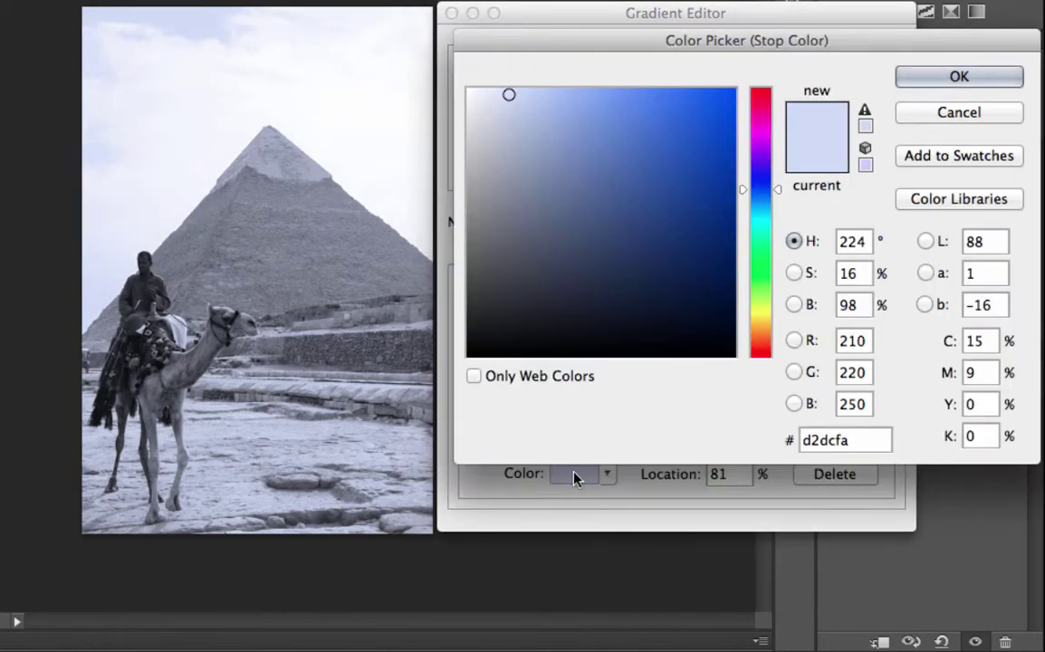
click(759, 330)
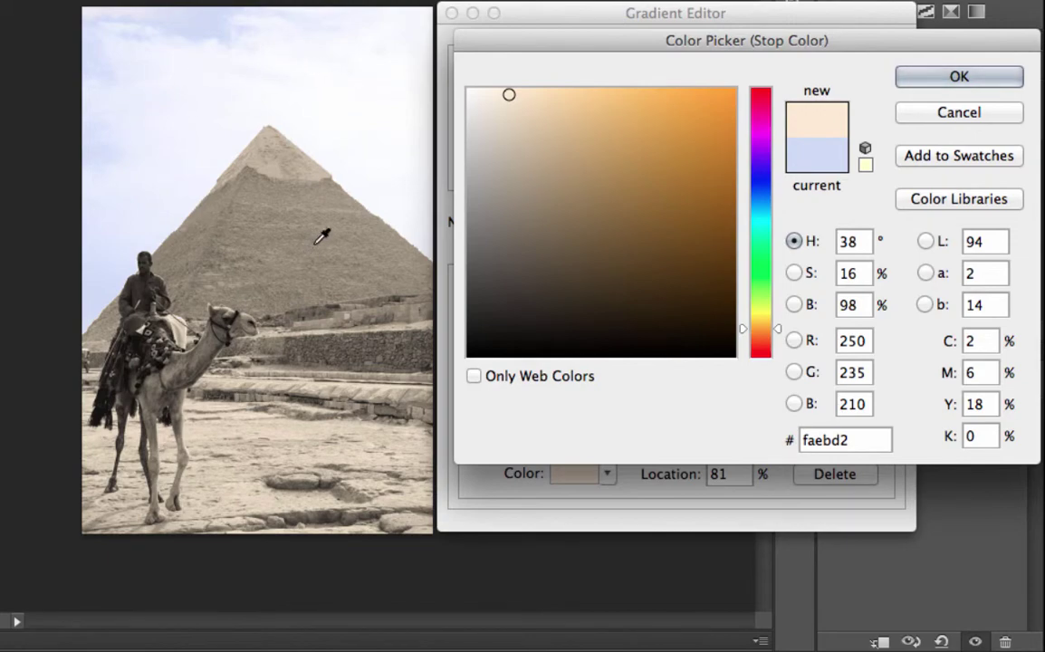
click(535, 97)
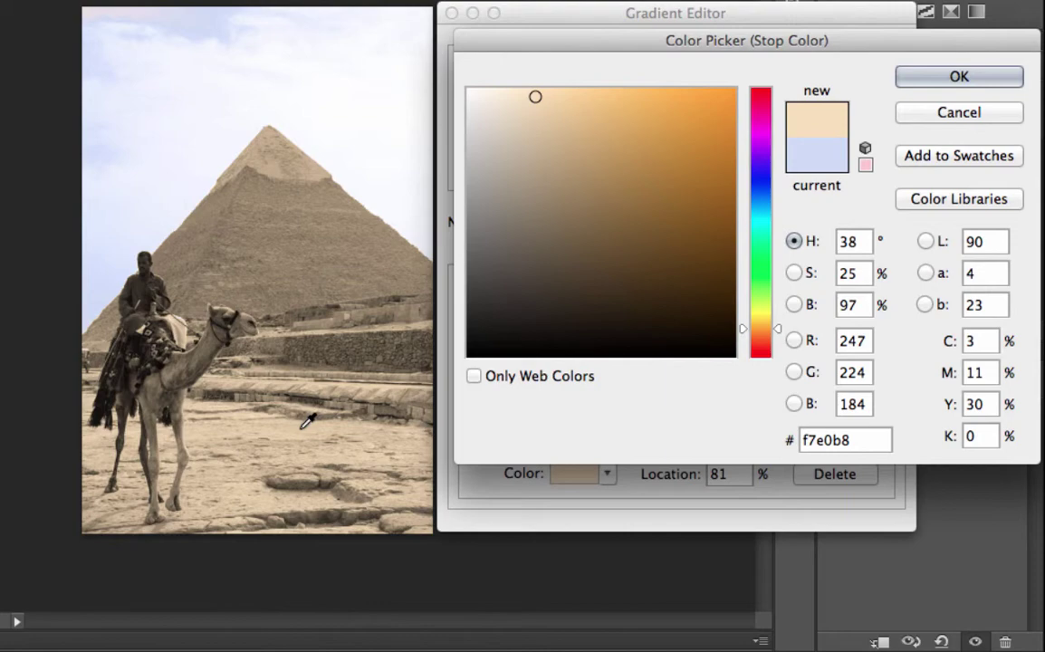
click(958, 78)
- Change the 92% stop to a deeper light blue, adc0f5
click(851, 378)
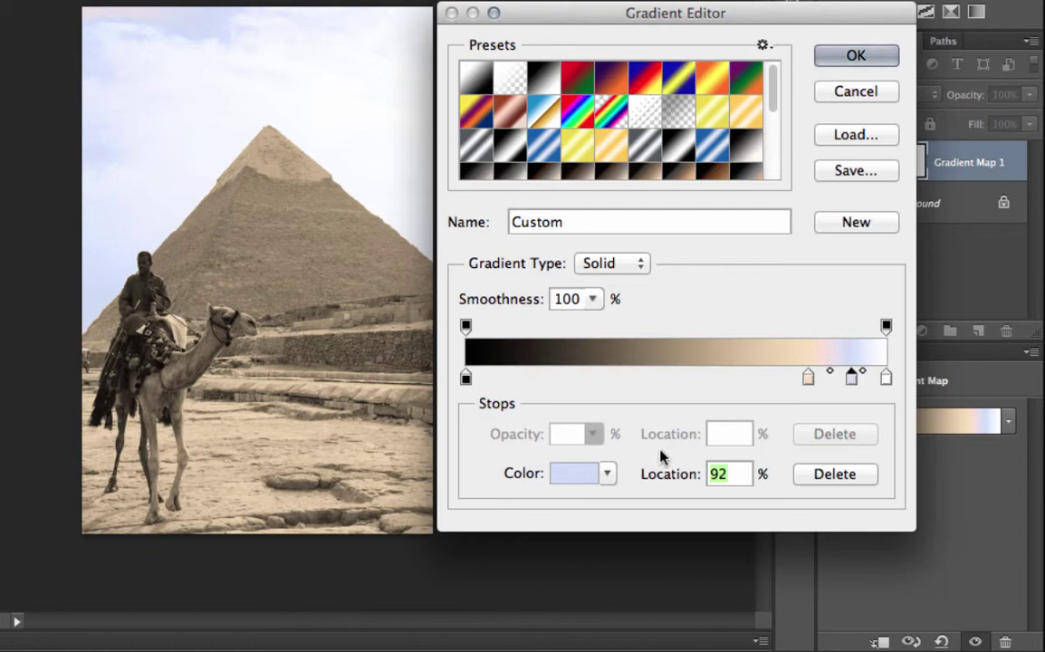
click(567, 473)
click(527, 108)
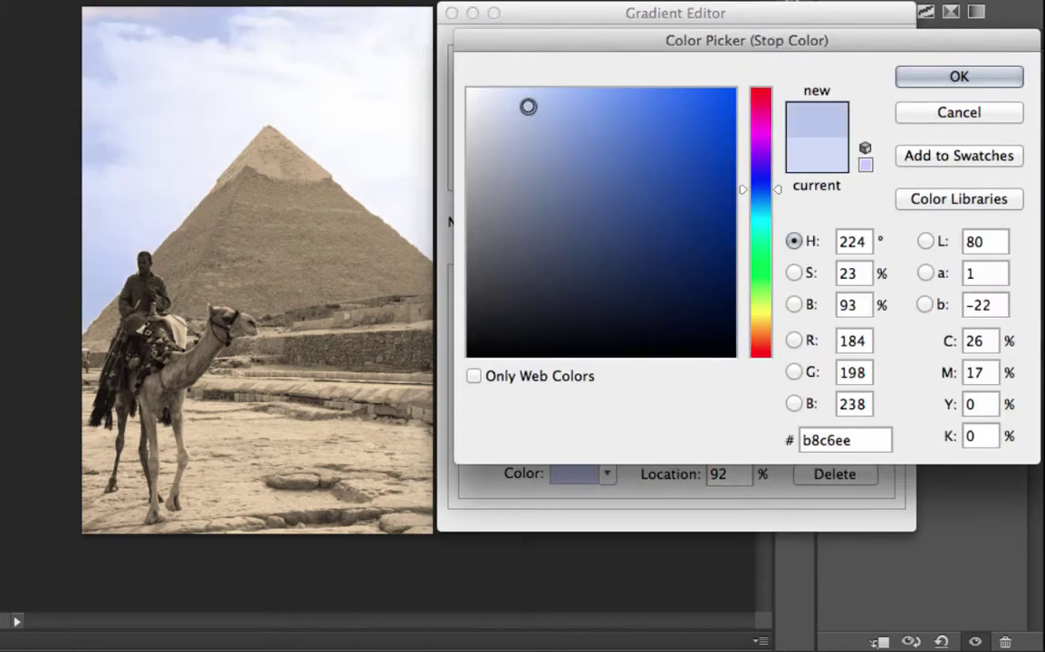
click(546, 99)
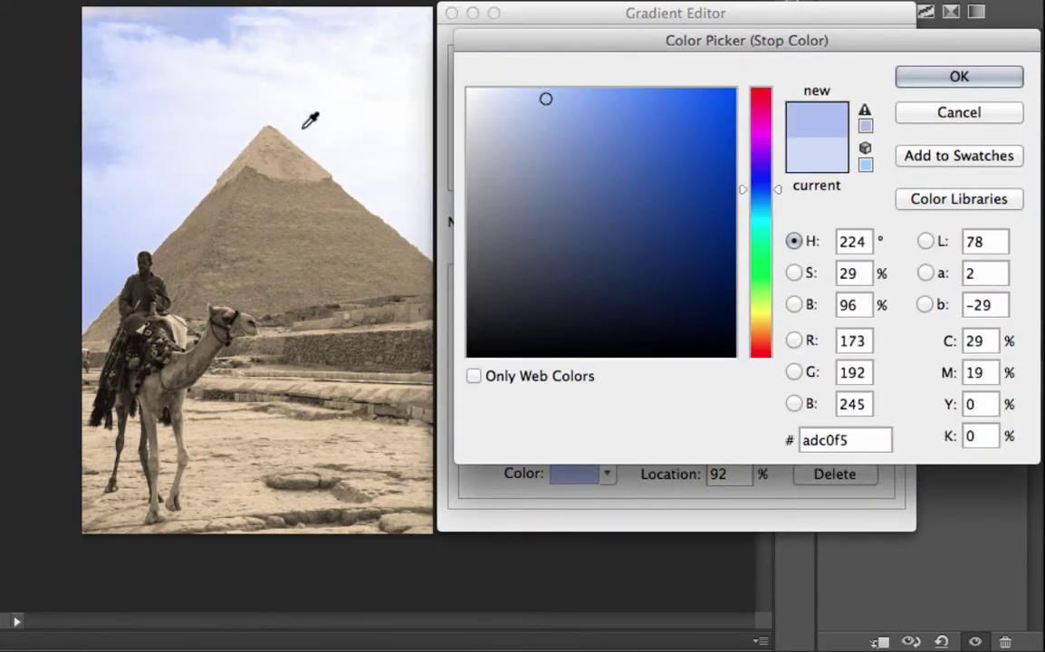
click(961, 79)
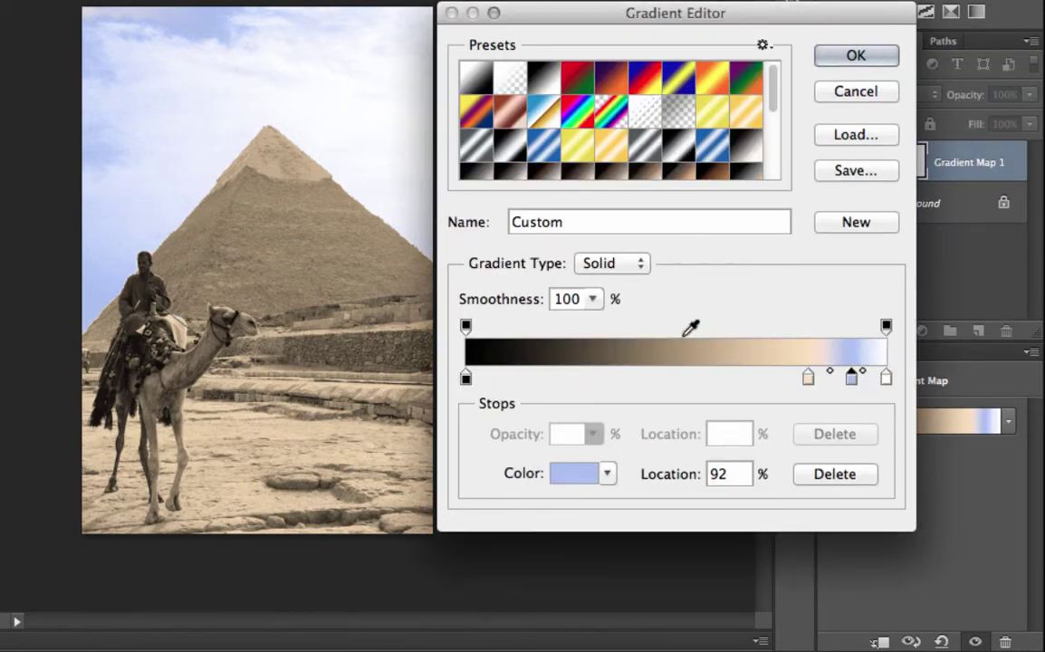
- Add a dark brown 695c54 stop at 42% and move its midpoint toward peach to 56%
click(642, 375)
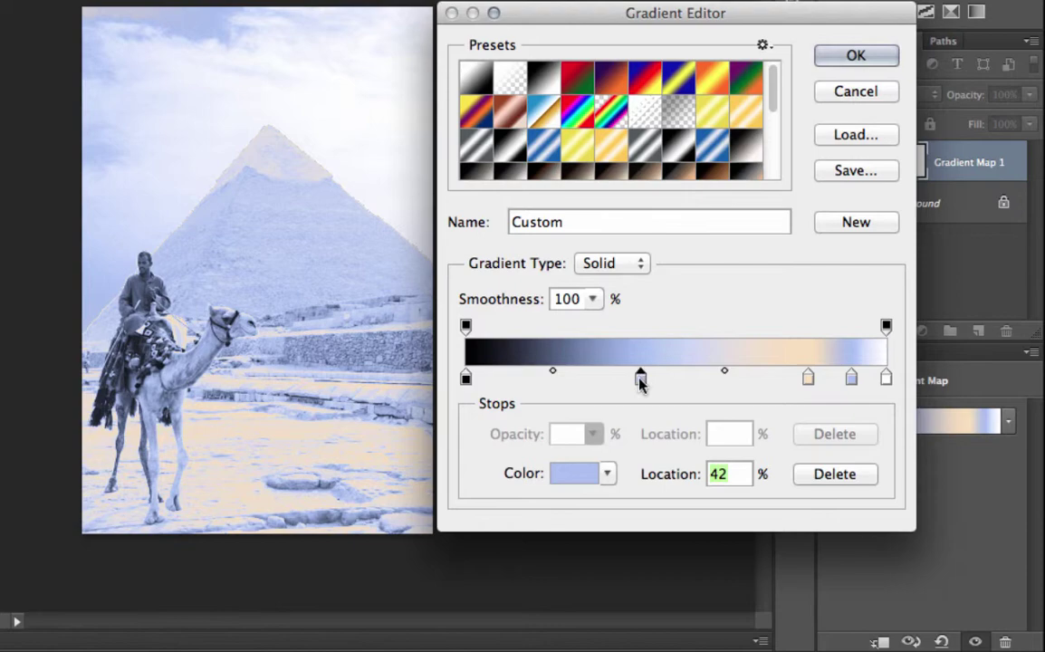
click(573, 472)
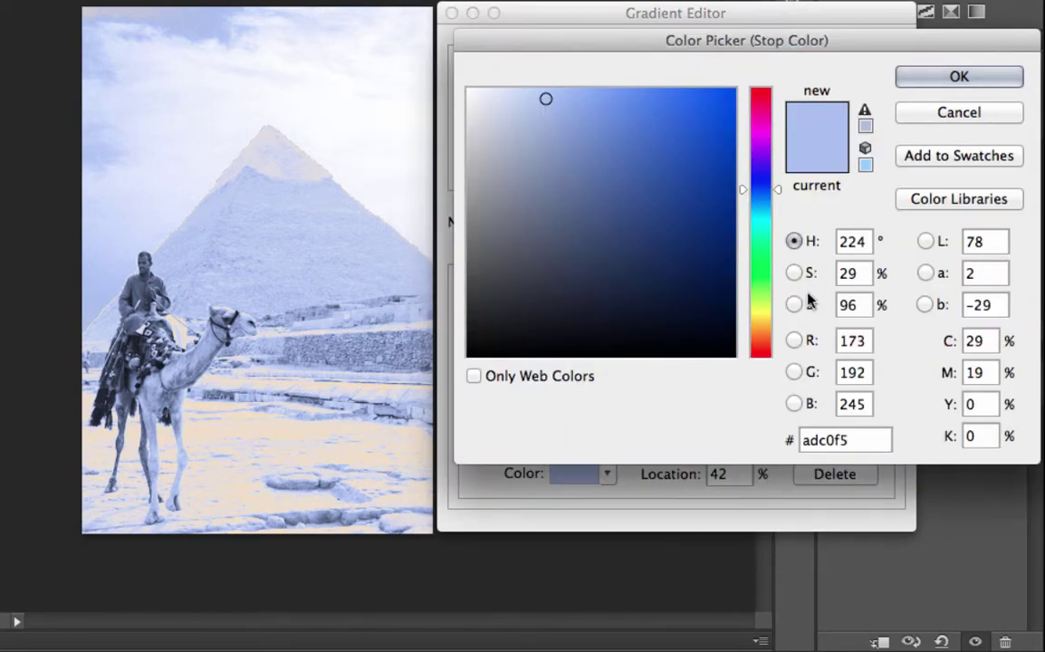
click(758, 340)
click(529, 270)
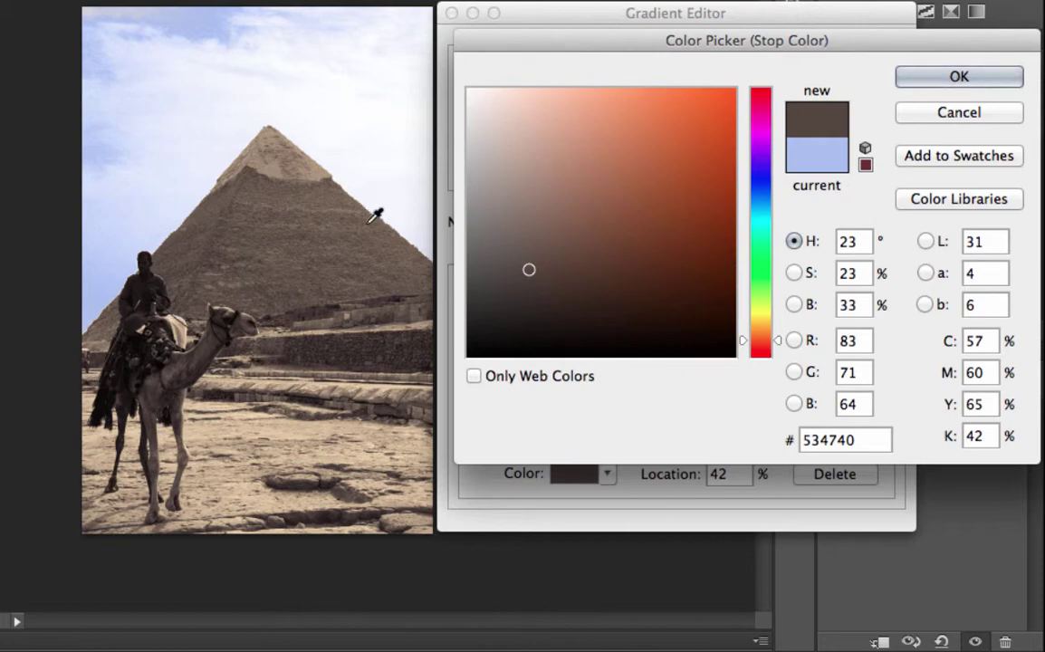
click(521, 246)
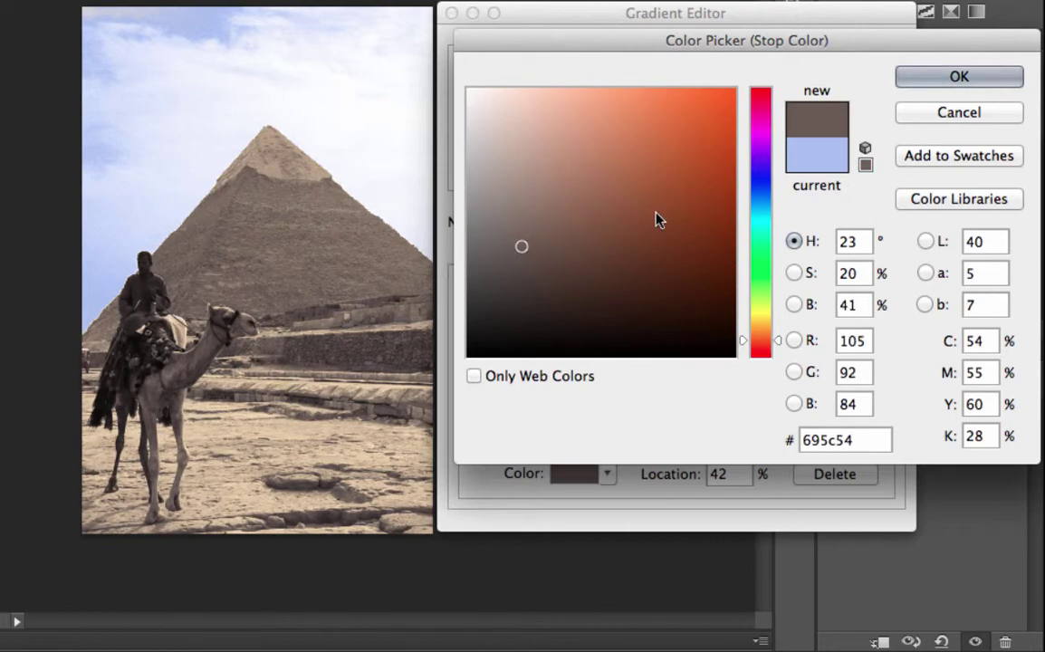
click(938, 77)
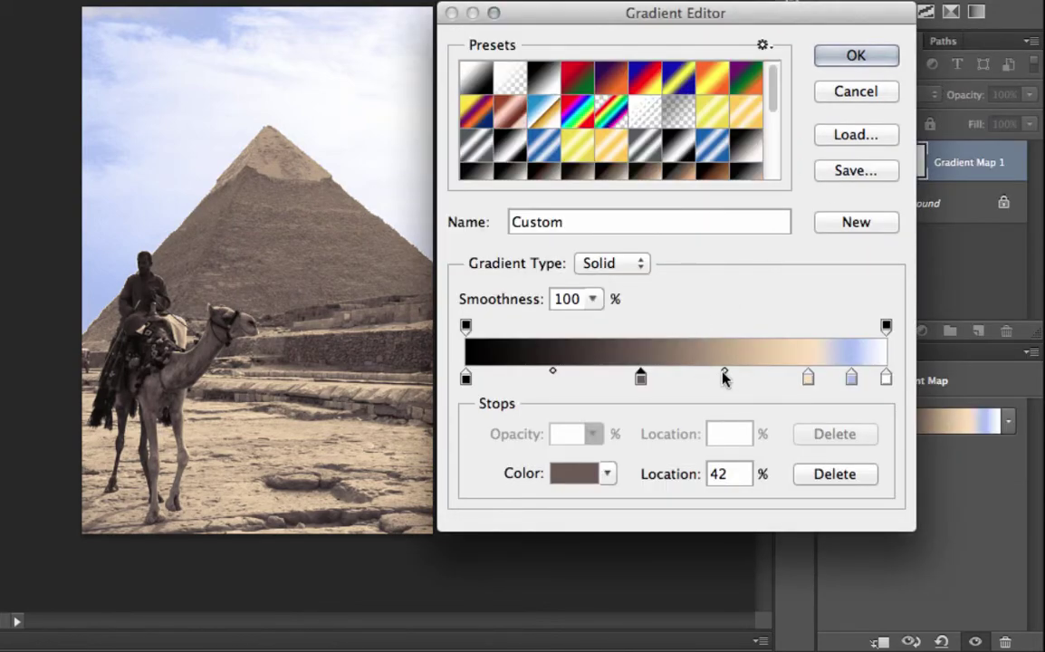
drag(723, 373, 734, 375)
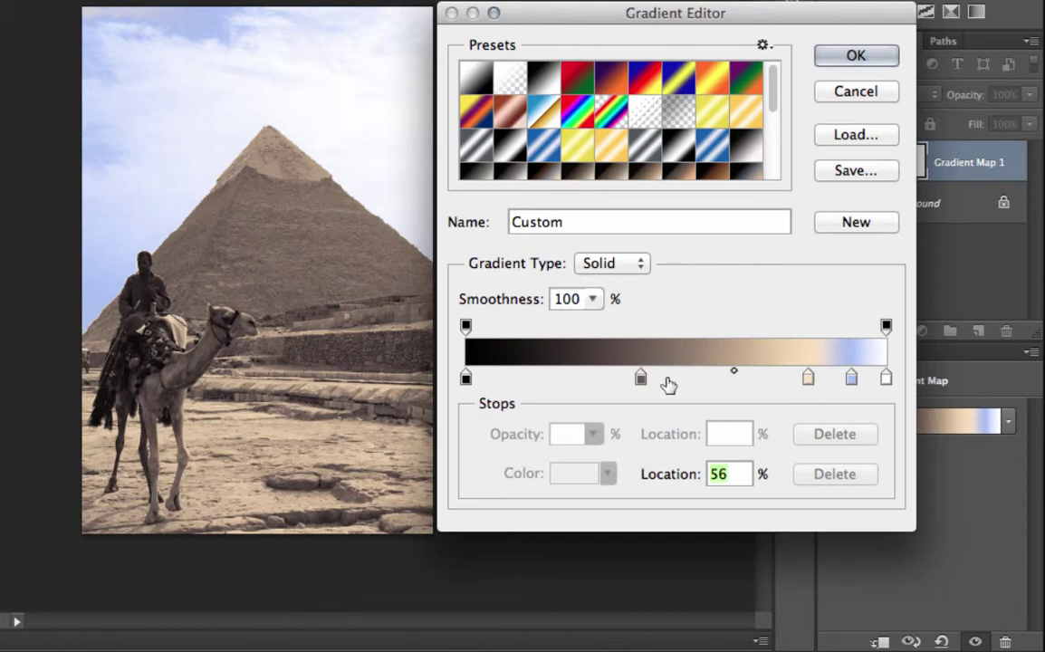
click(544, 377)
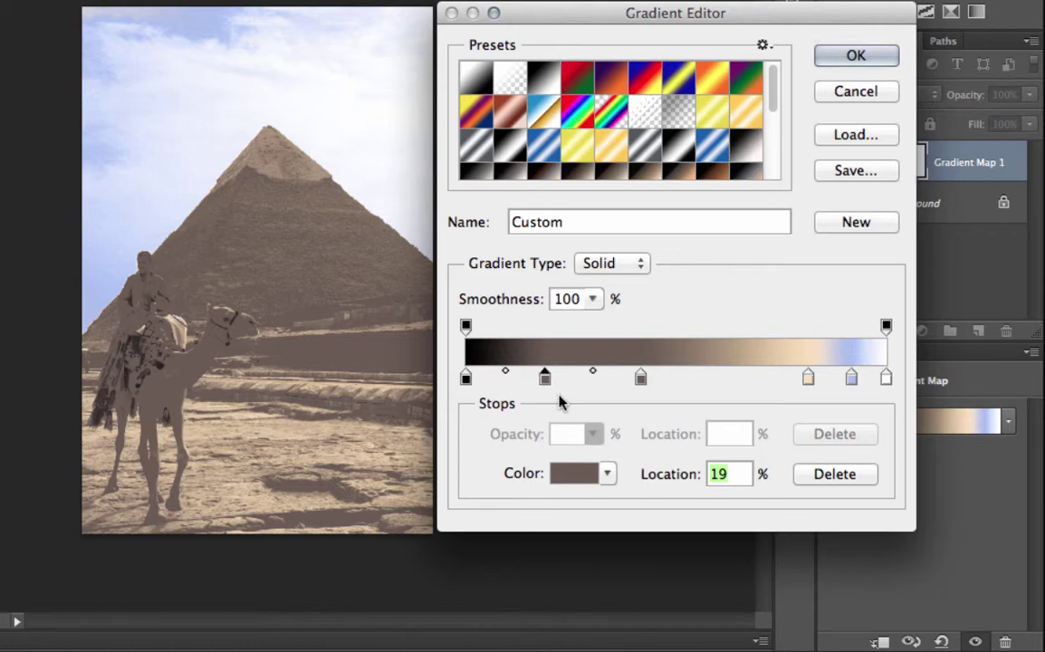
drag(544, 377, 543, 412)
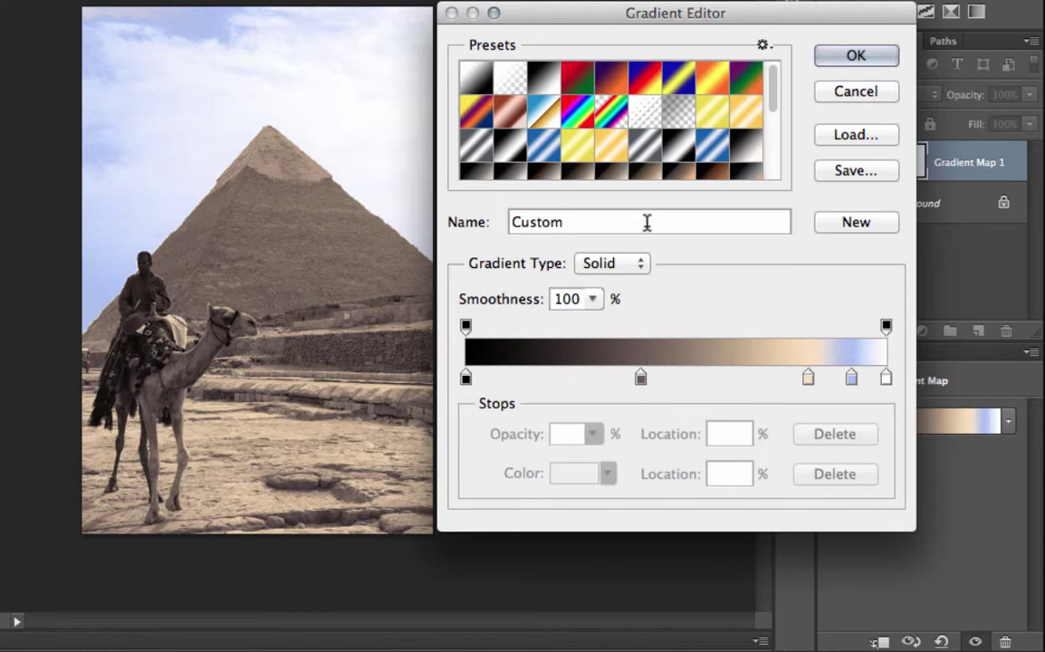
- Rename the custom gradient 'egypt' and save it as a new preset
click(645, 222)
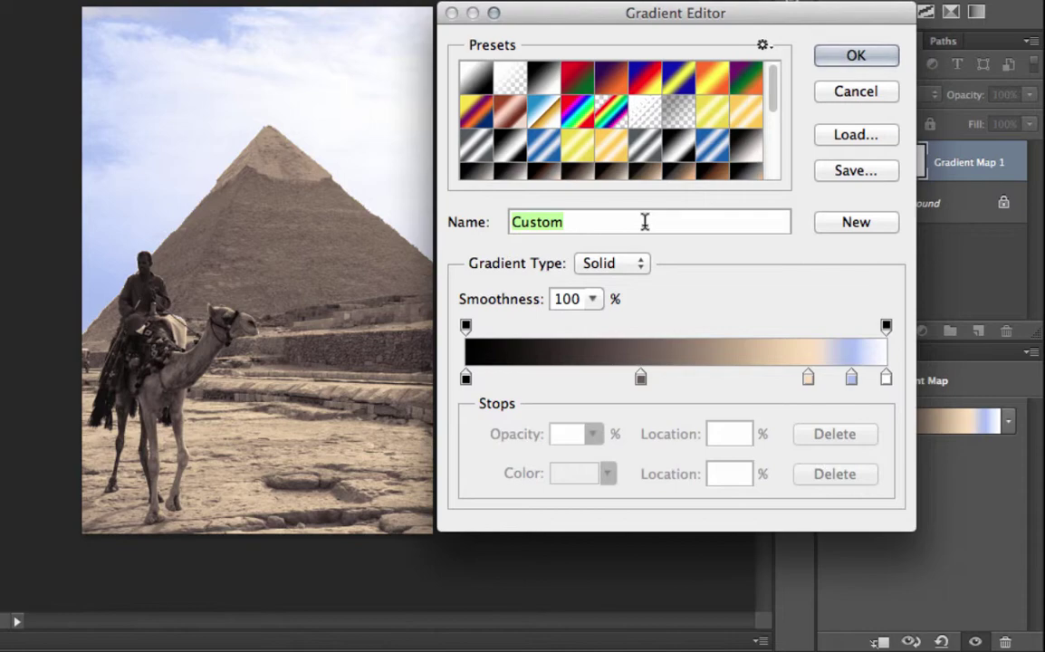
text(egypt)
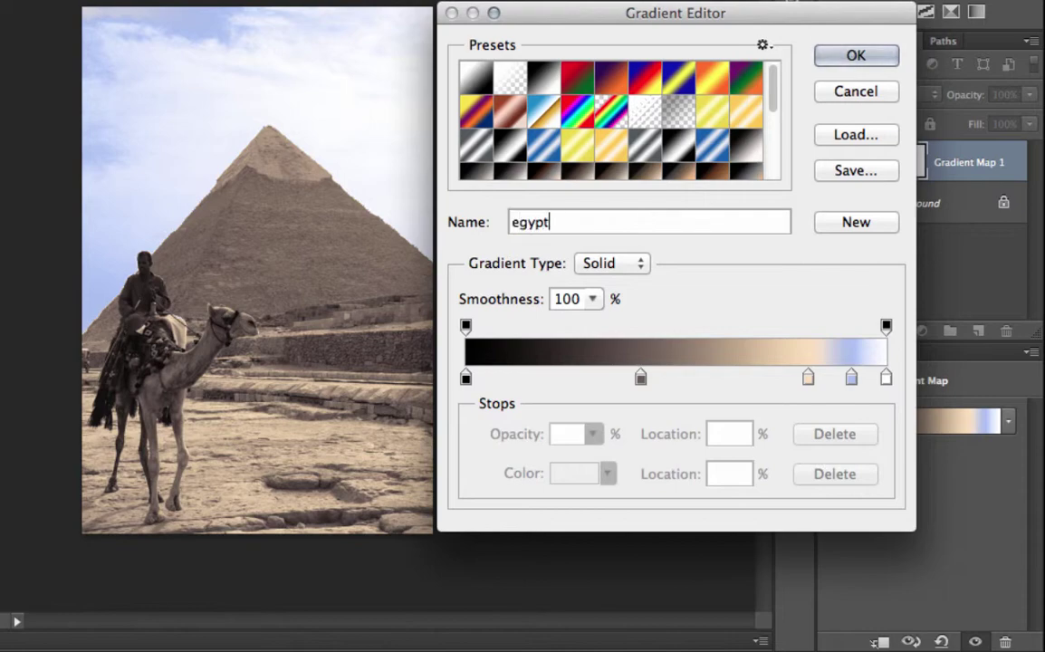
click(835, 225)
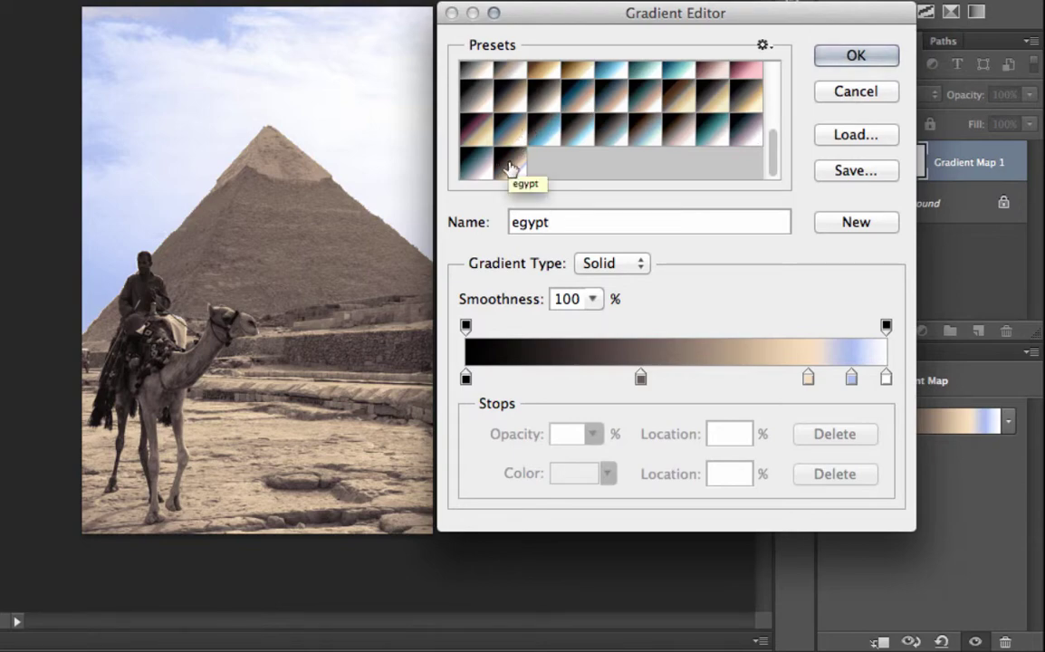
- Apply the gradient, then add a Gradient Map layer to the Sphinx photo DPP_0088.JPG
click(855, 54)
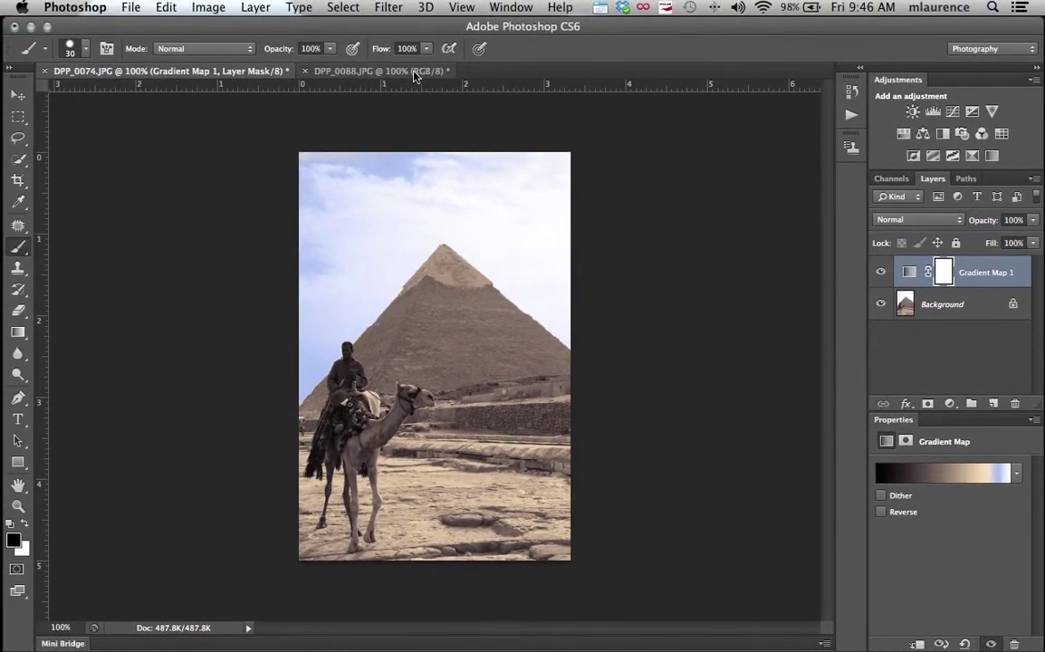
click(414, 72)
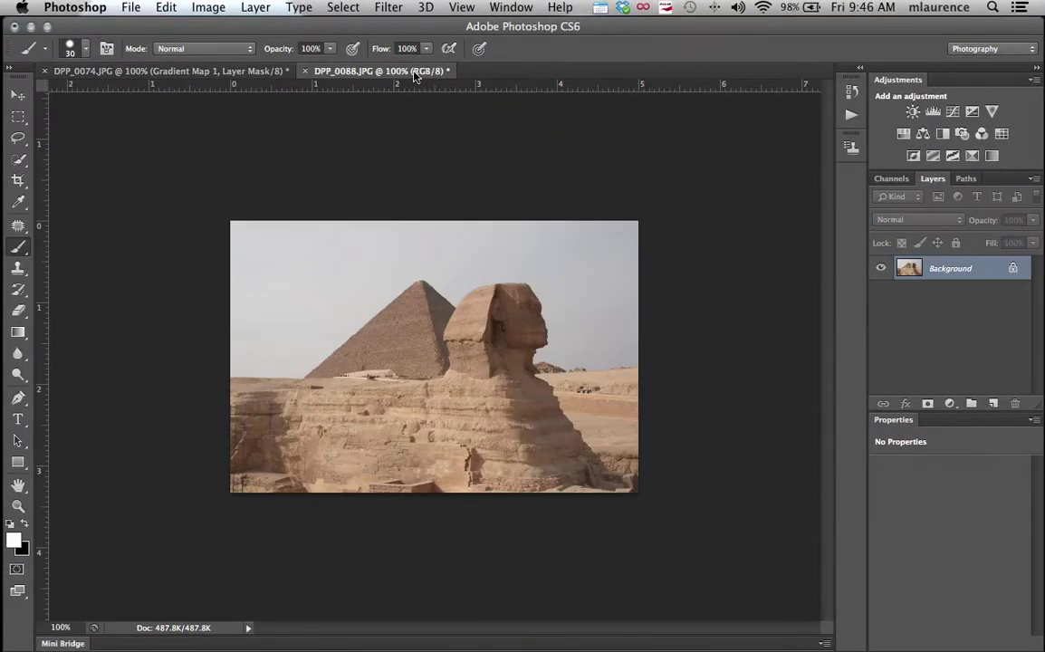
click(992, 156)
- Apply the saved egypt preset to the Sphinx photo's Gradient Map and compare photos
click(1015, 475)
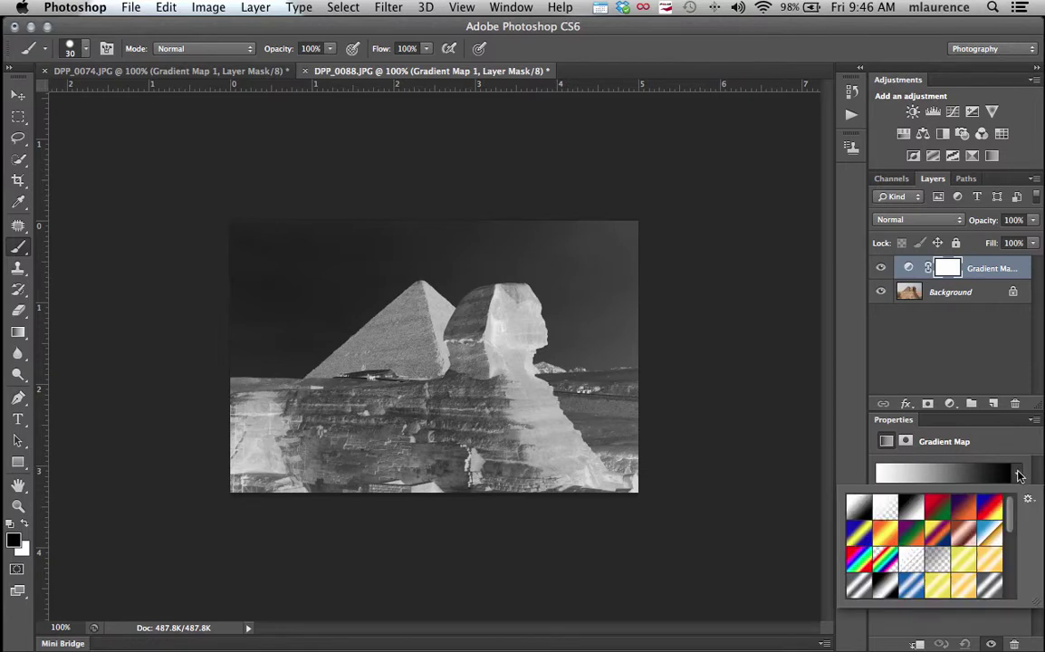
scroll(933, 558, down, 5)
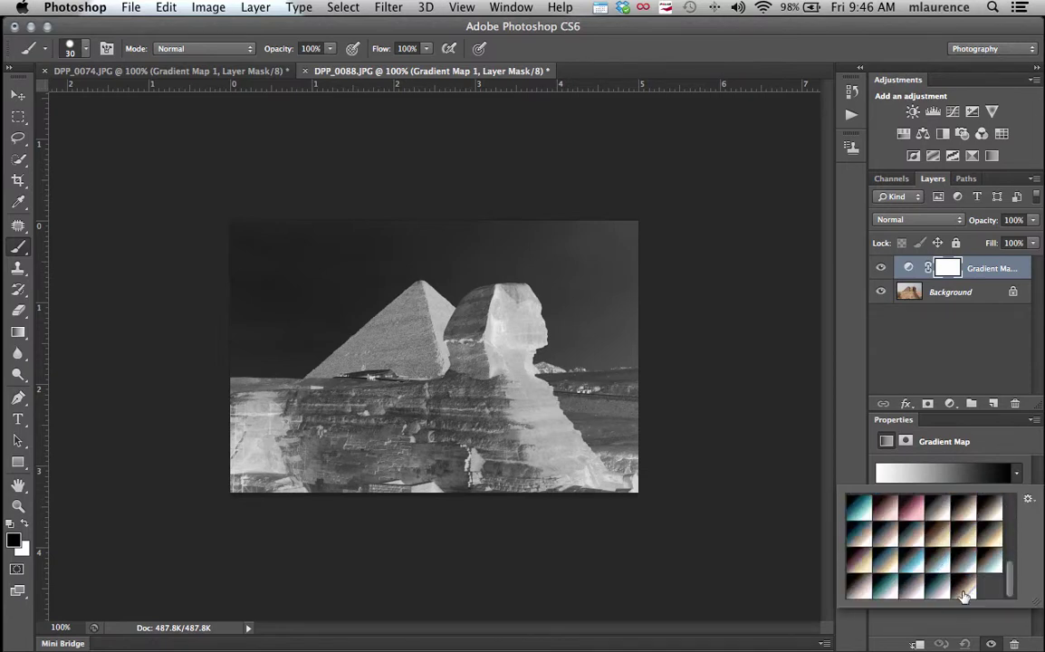
click(965, 595)
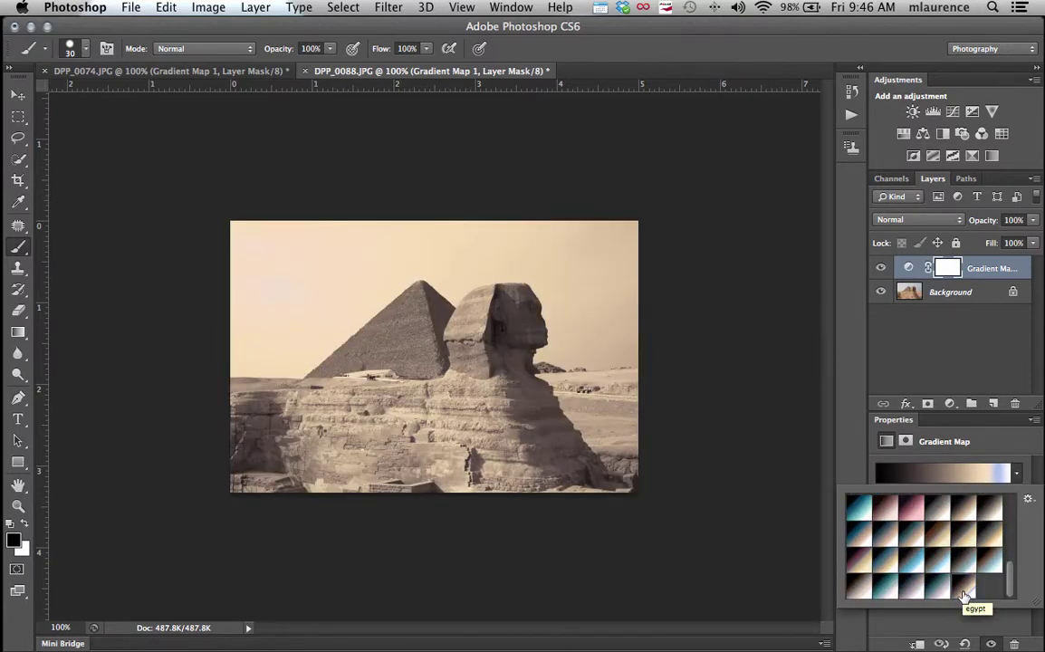
click(217, 73)
click(353, 72)
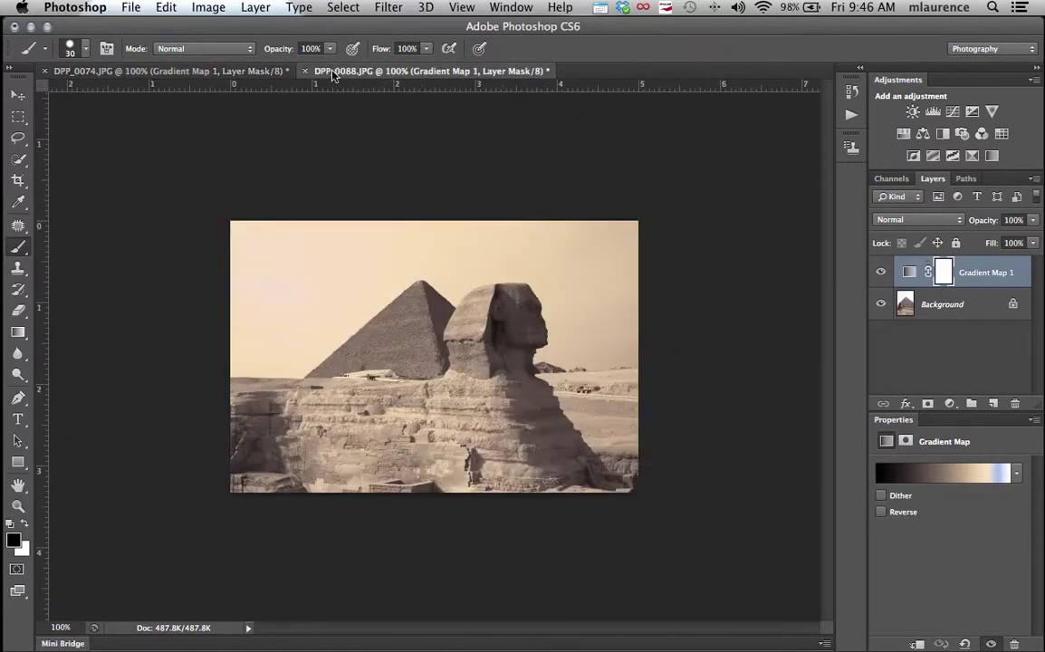
- Open the Sphinx photo's gradient in the Gradient Editor and move its pale peach stop from 81% to 71%
click(991, 479)
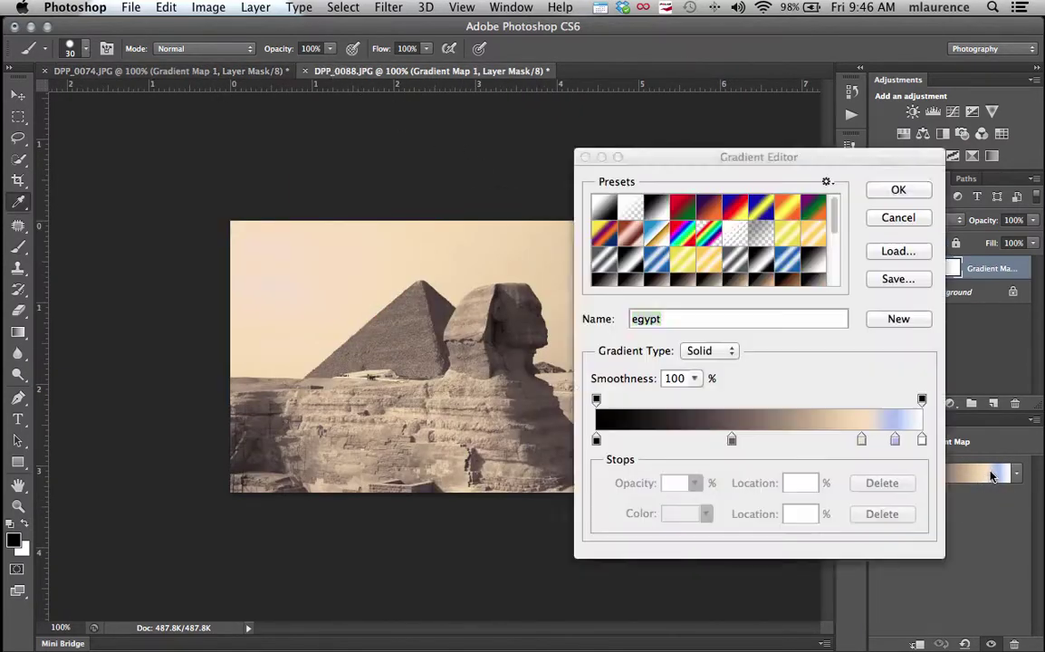
drag(862, 441, 826, 444)
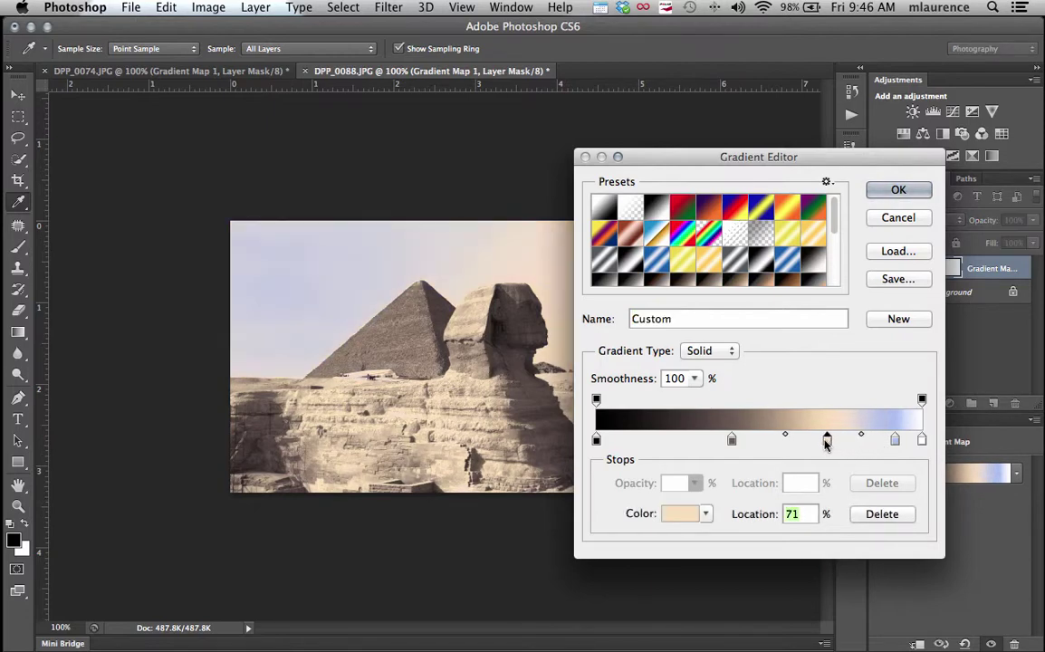